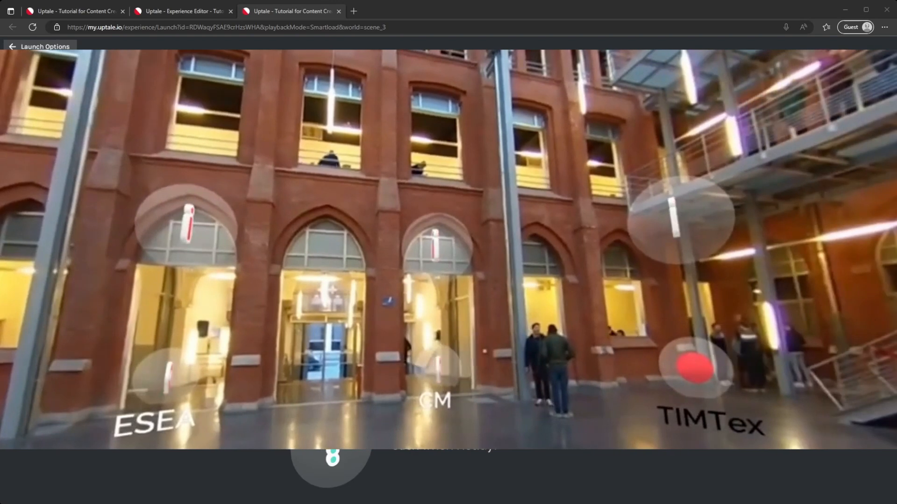
Step: Open the ESEA information tag, advance from the Door tag to the 3D object demo, and move the duck to "Place here!"
click(169, 378)
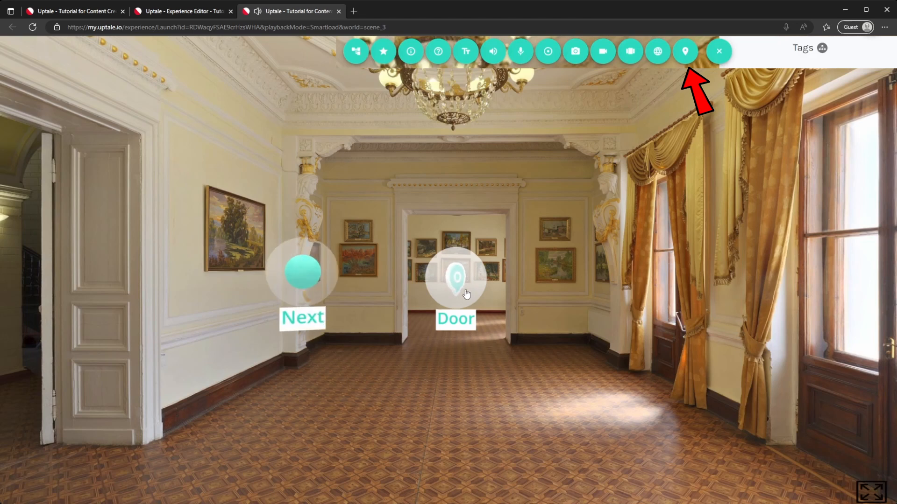
click(298, 281)
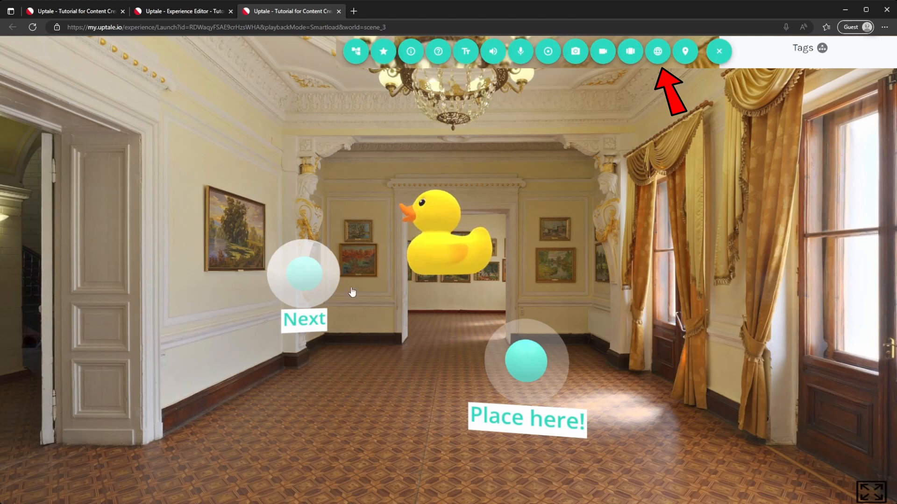
click(447, 259)
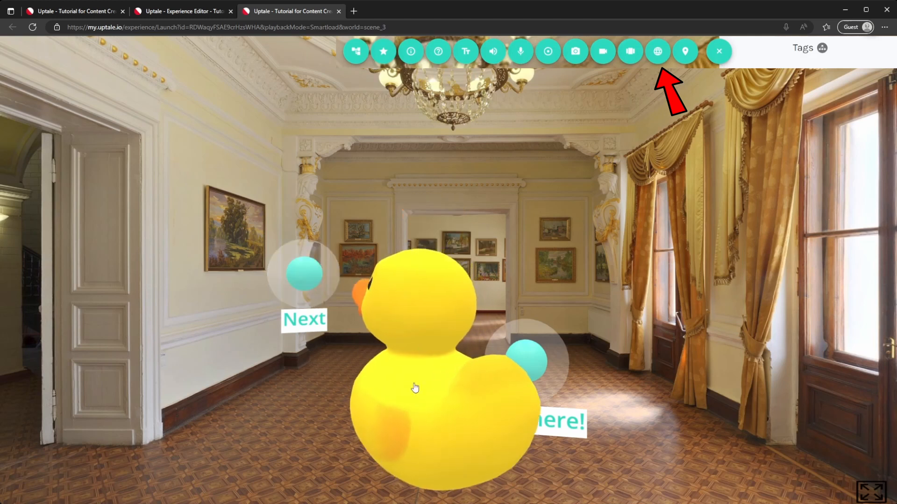
click(414, 384)
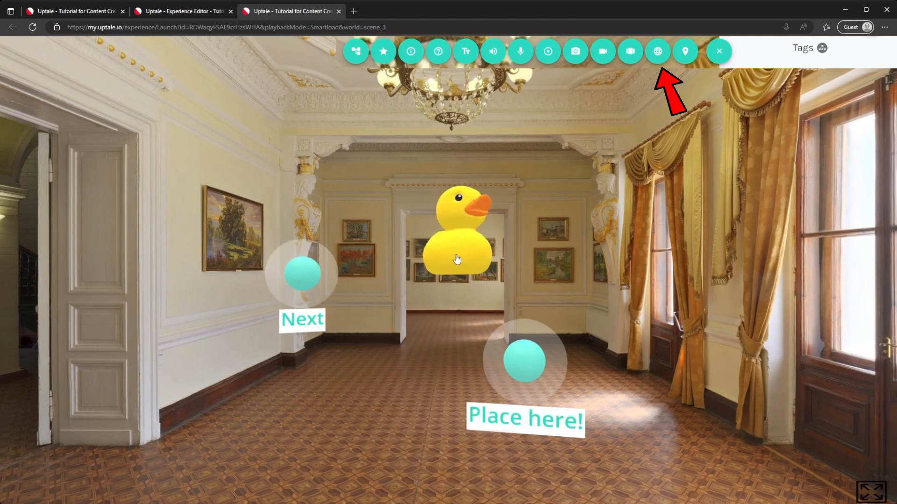
click(457, 259)
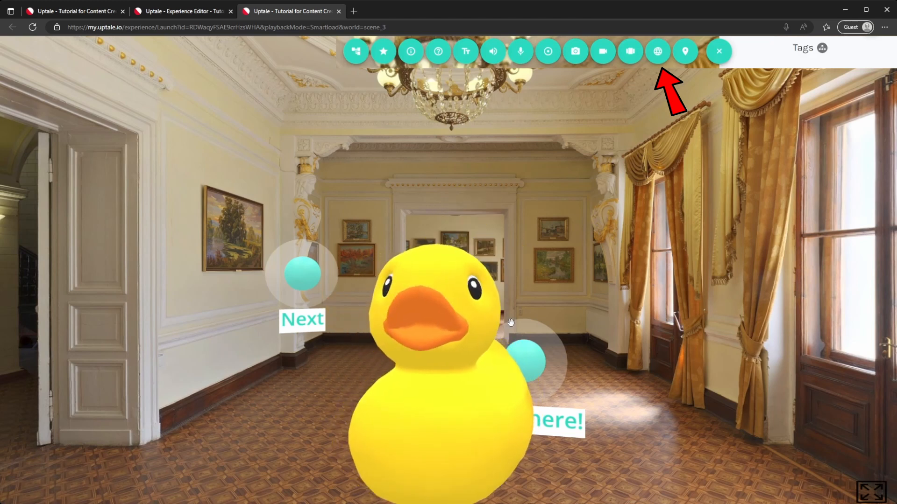
click(542, 370)
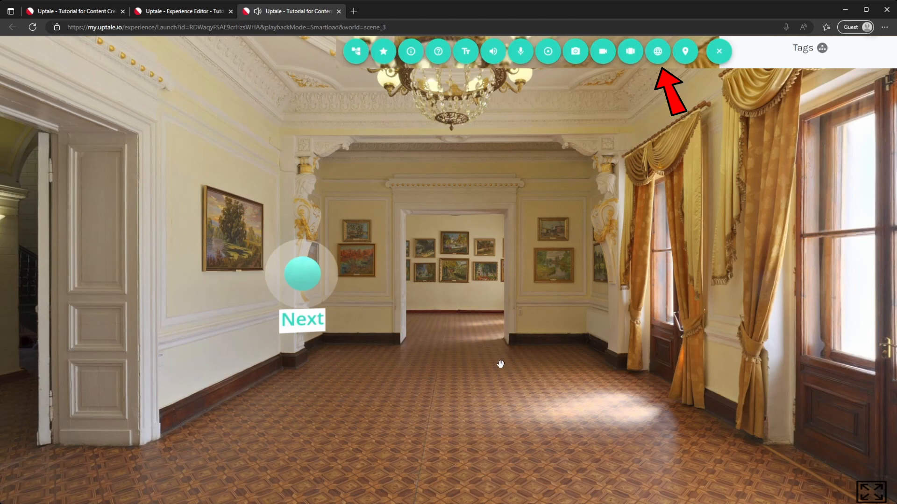
Step: Advance to the 2D-Slides tag, open it, browse its slides forward and back, and close it
click(290, 279)
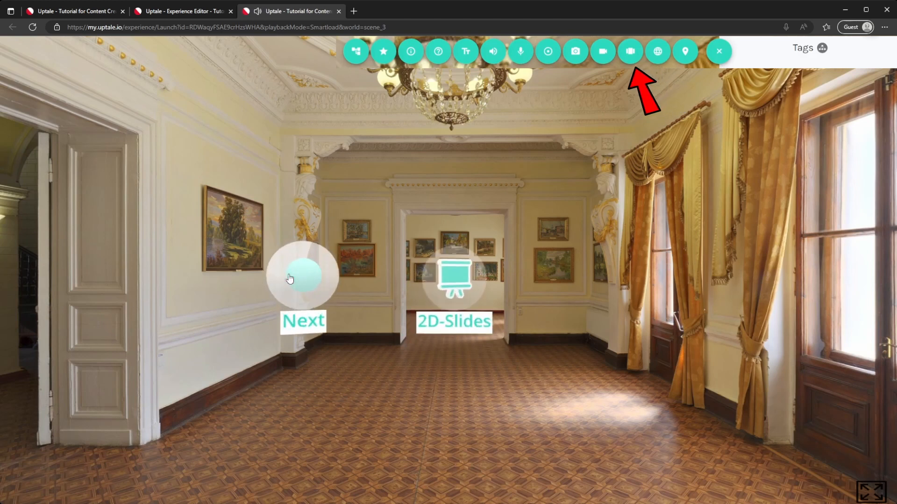
click(437, 292)
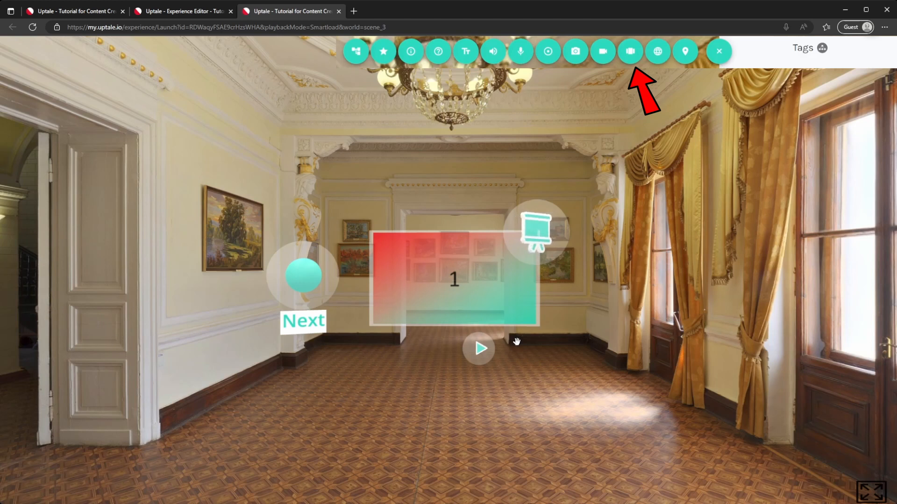
click(488, 351)
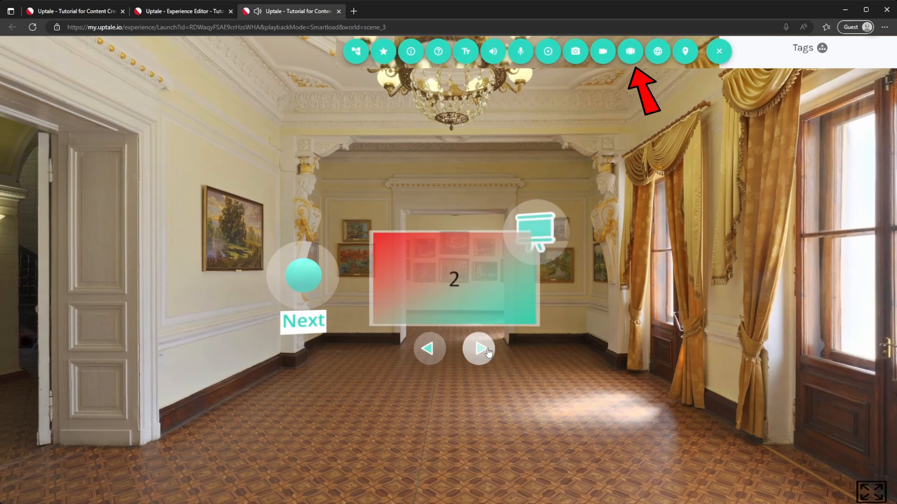
click(481, 350)
click(431, 354)
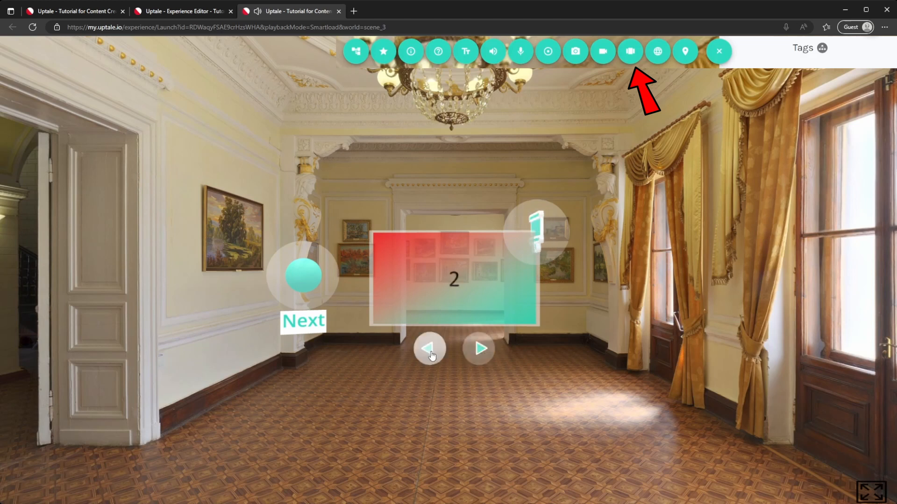
click(430, 352)
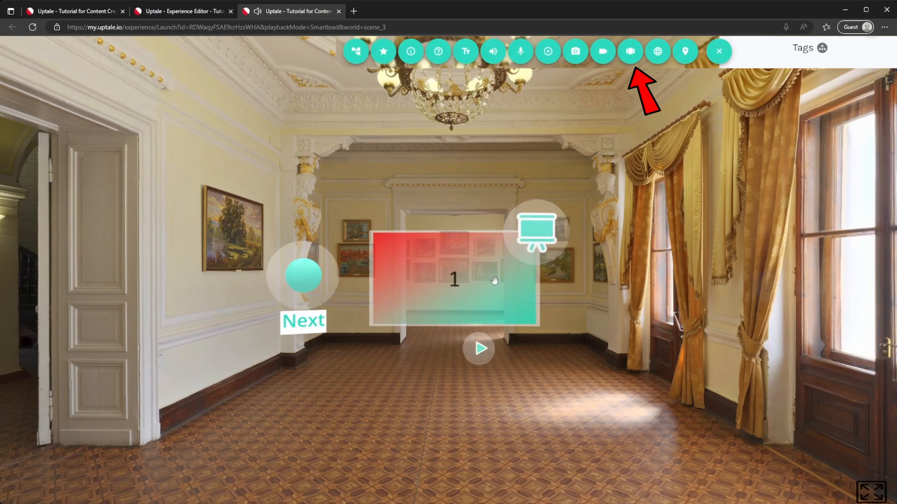
click(540, 242)
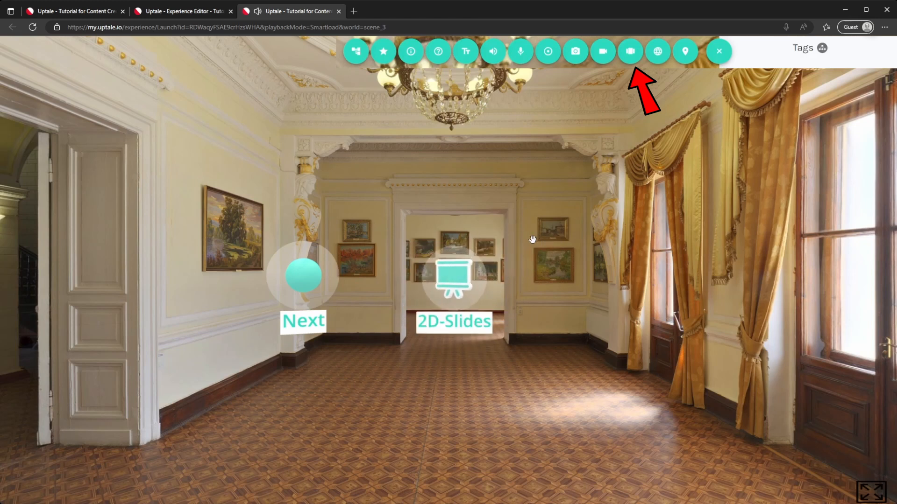
Step: Advance to the 2D-Video tag and play it, and open the 2D-Picture tag's image
click(310, 289)
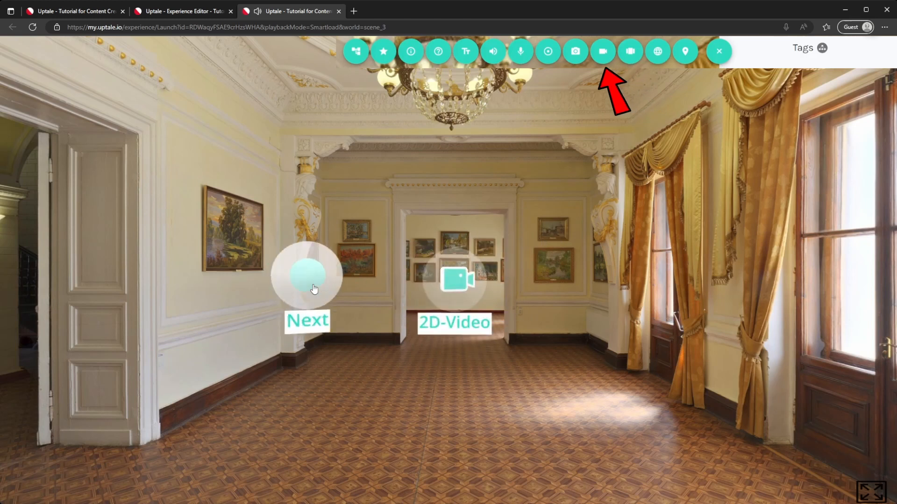
click(457, 289)
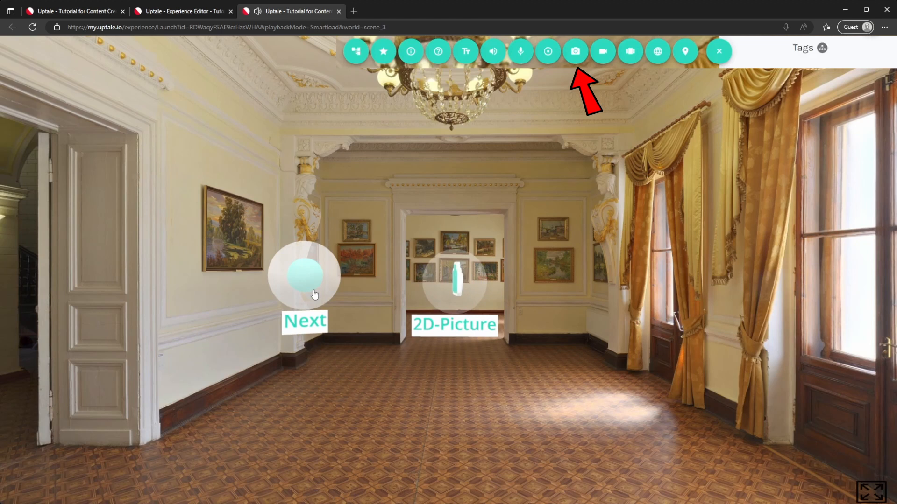
click(480, 304)
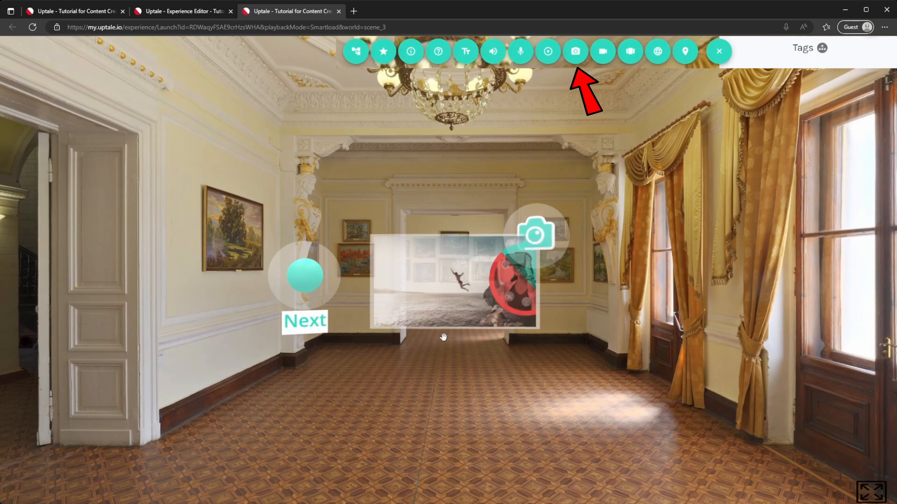
Step: Try the Marker tag, and make and stop a short voice recording with the Mic tag
click(293, 297)
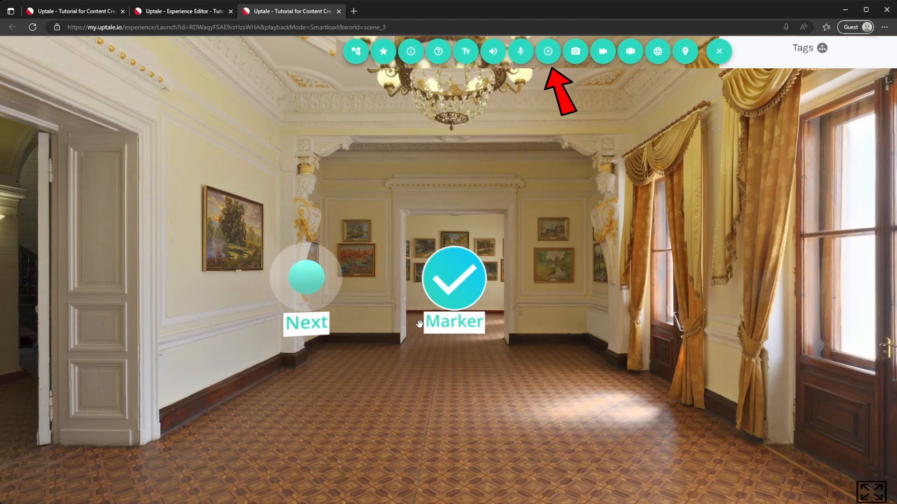
click(449, 302)
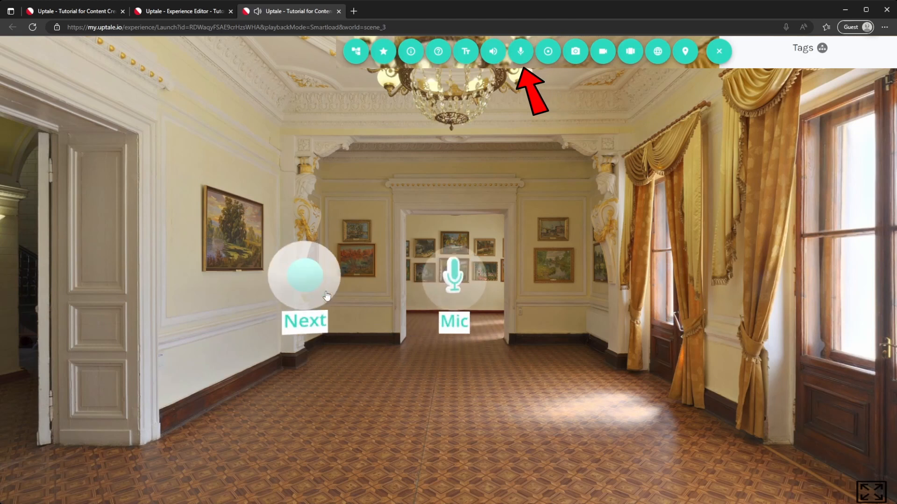
click(441, 301)
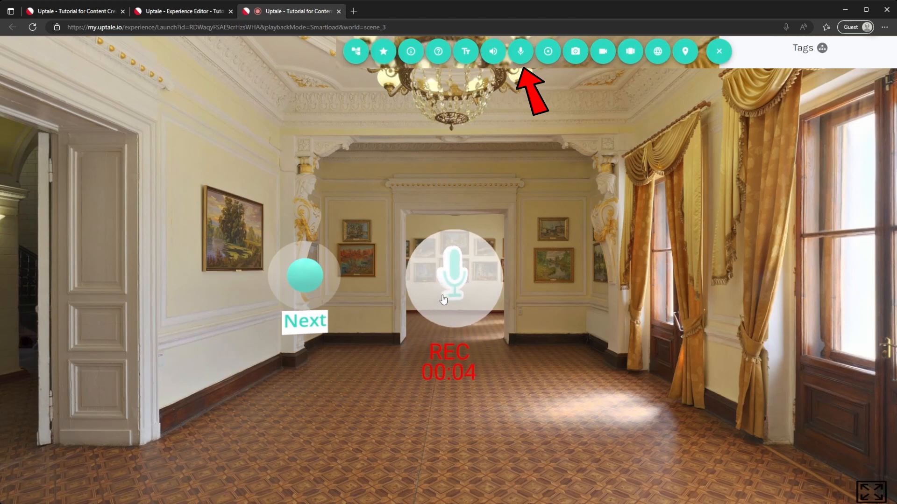
click(443, 300)
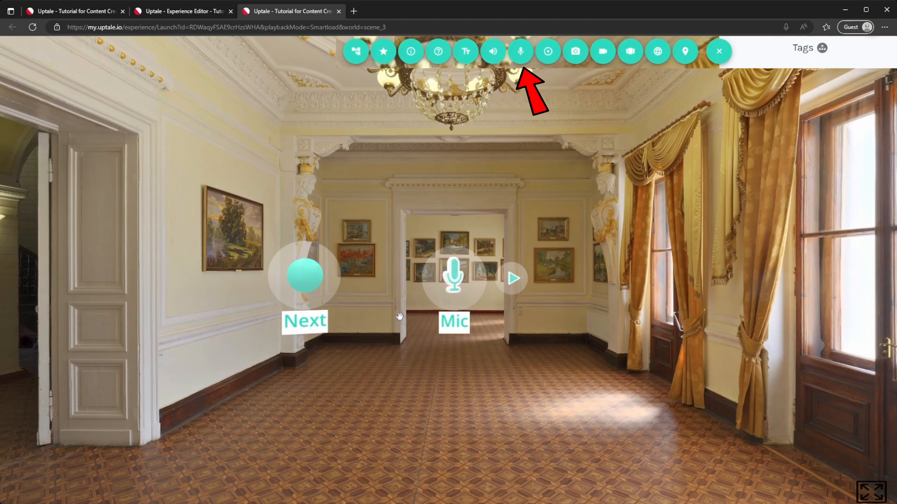
Step: Advance through the Audio and Text Tag demos and answer "Absolutely!" to the question "Is Uptale useful for education?"
click(318, 303)
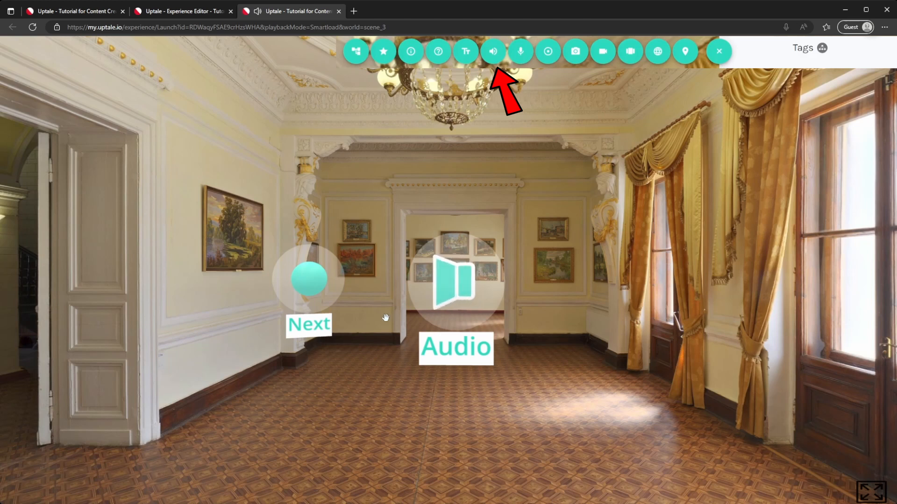
click(331, 304)
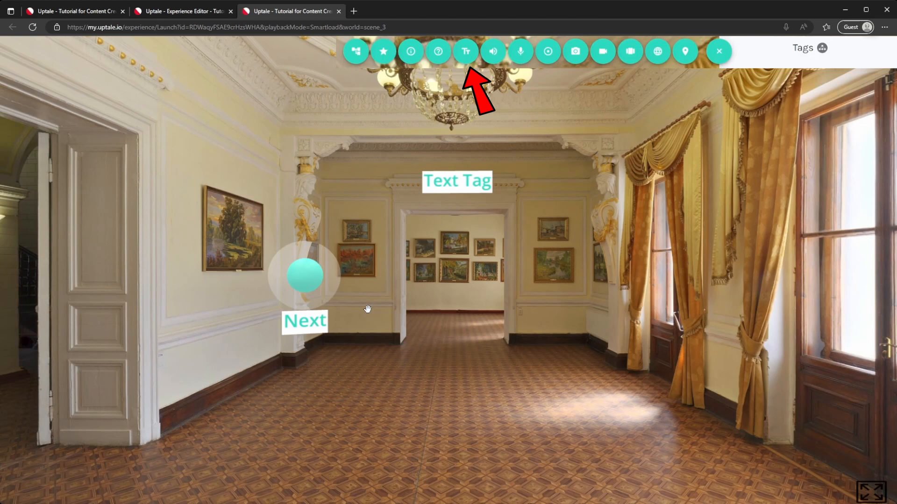
click(332, 295)
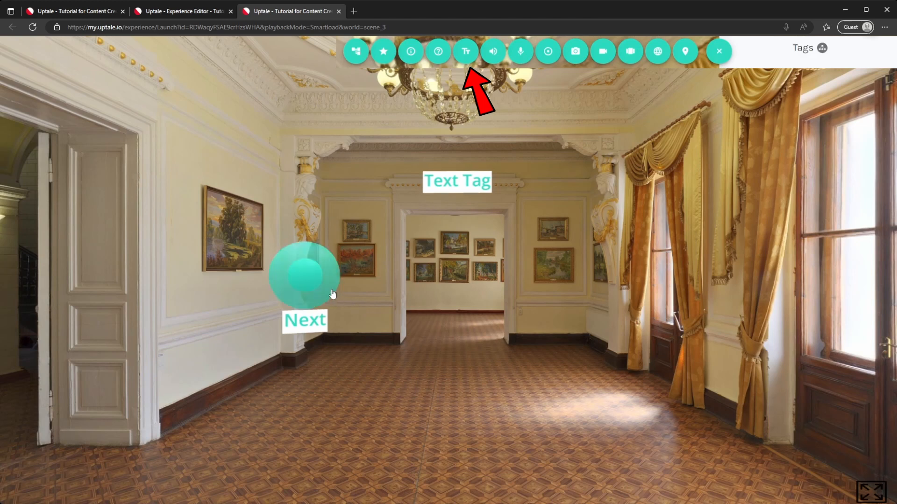
click(445, 290)
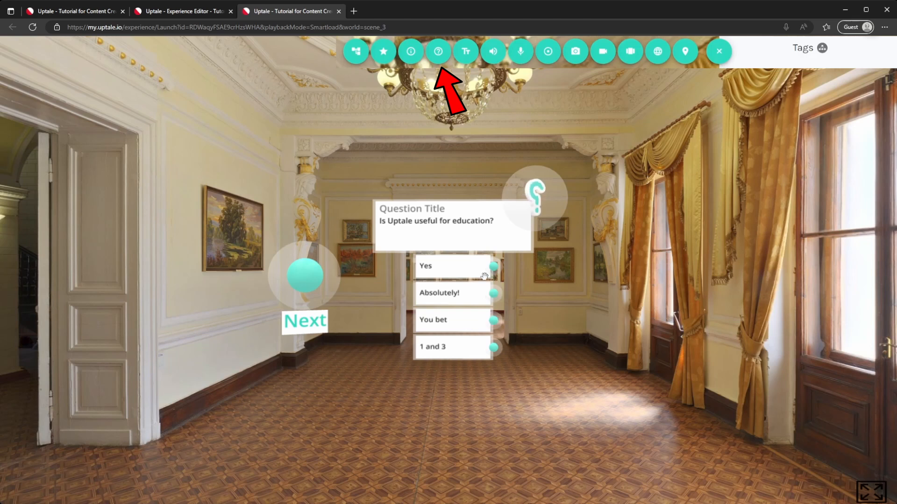
click(497, 295)
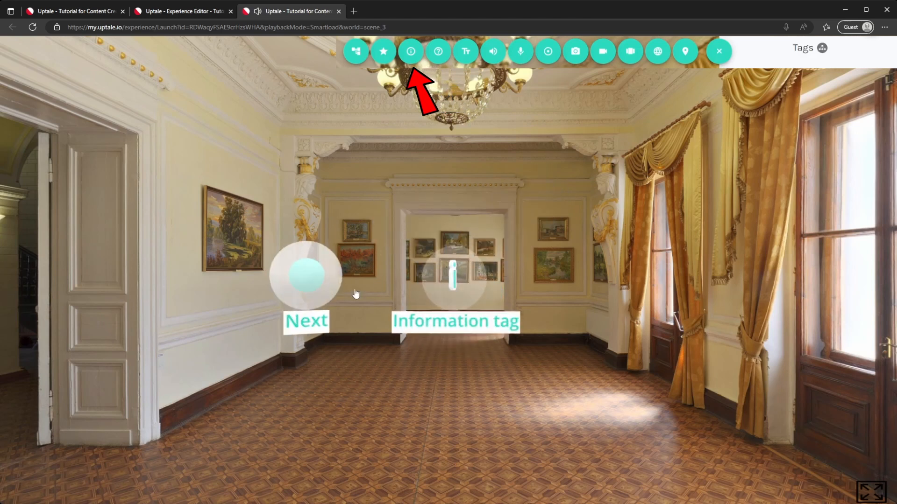
Step: Open the Information tag, the special timer tag and the special score card
click(470, 307)
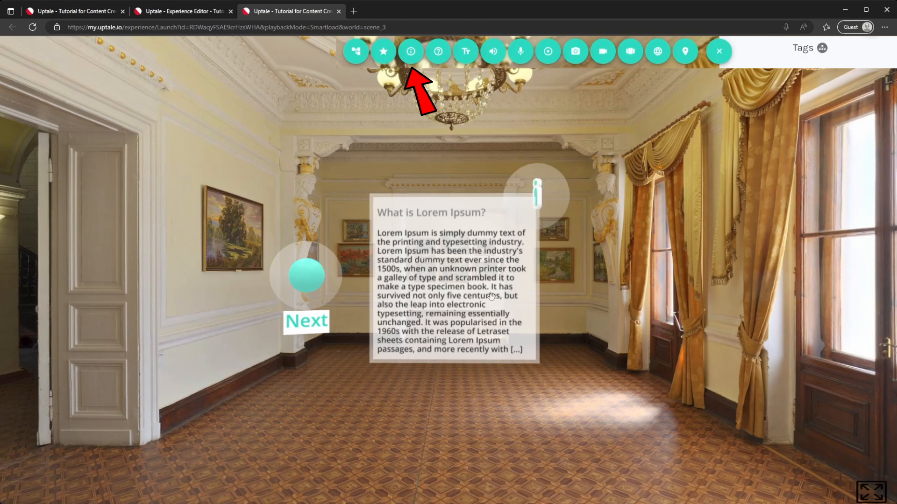
click(315, 301)
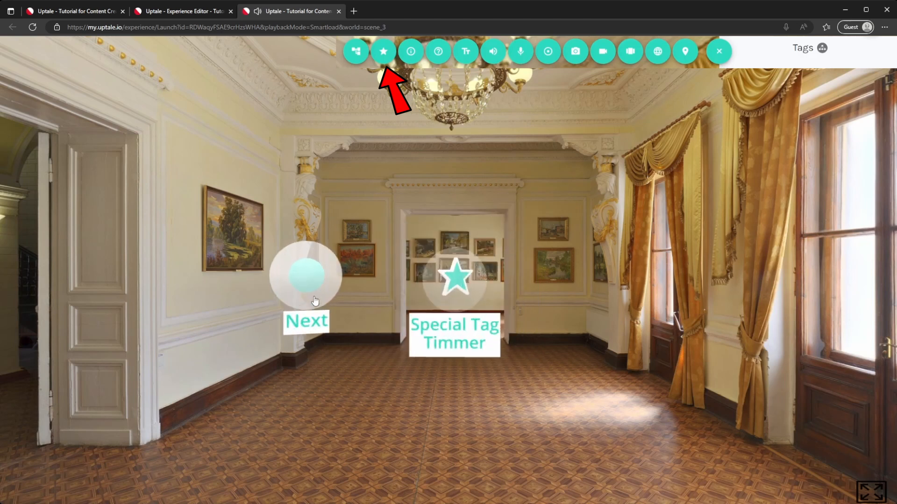
click(449, 297)
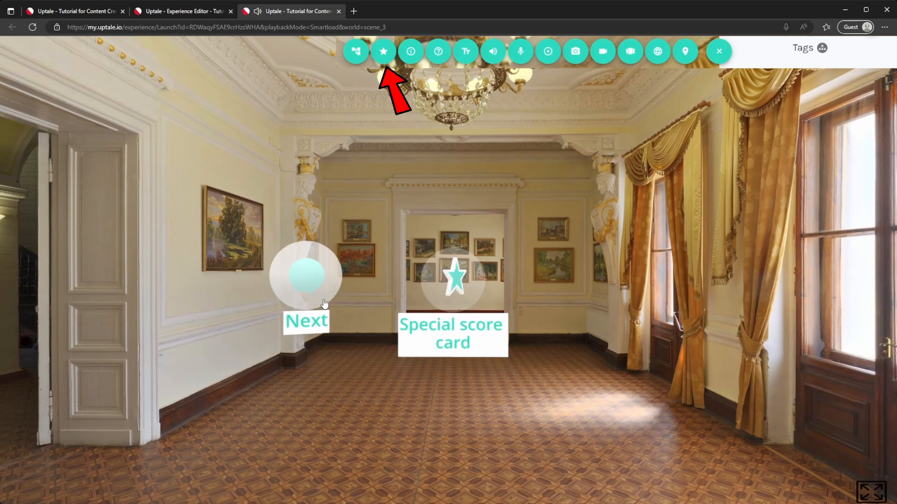
click(444, 303)
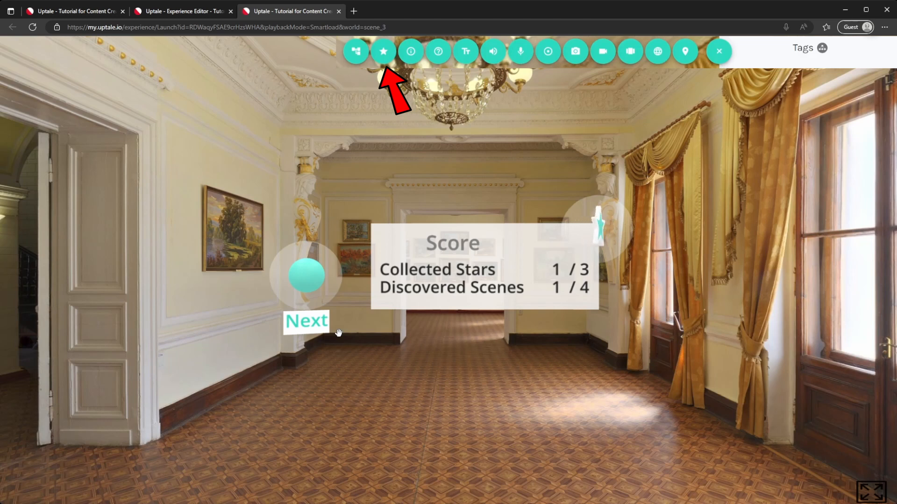
Step: Advance to the template tag demo, activate its interaction check button and start its sound
click(312, 292)
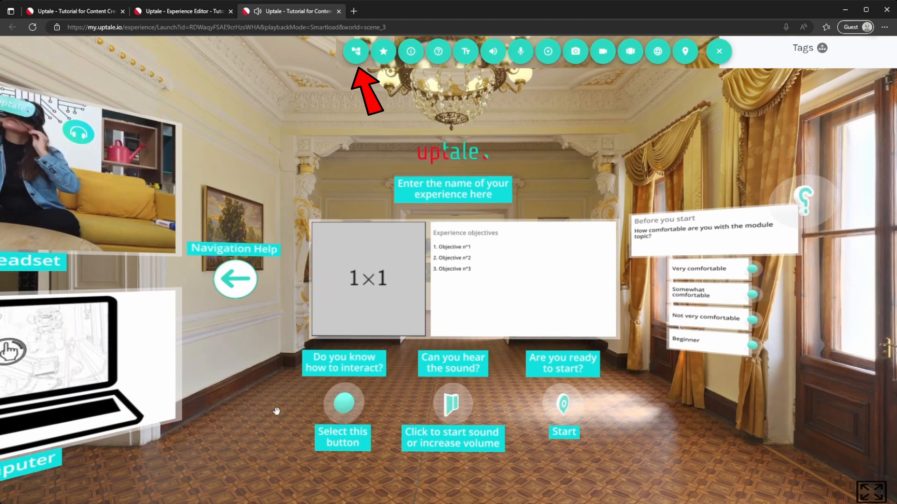
mouse_move(277, 412)
mouse_down()
mouse_move(246, 399)
mouse_move(206, 401)
mouse_move(328, 415)
mouse_move(262, 418)
mouse_up()
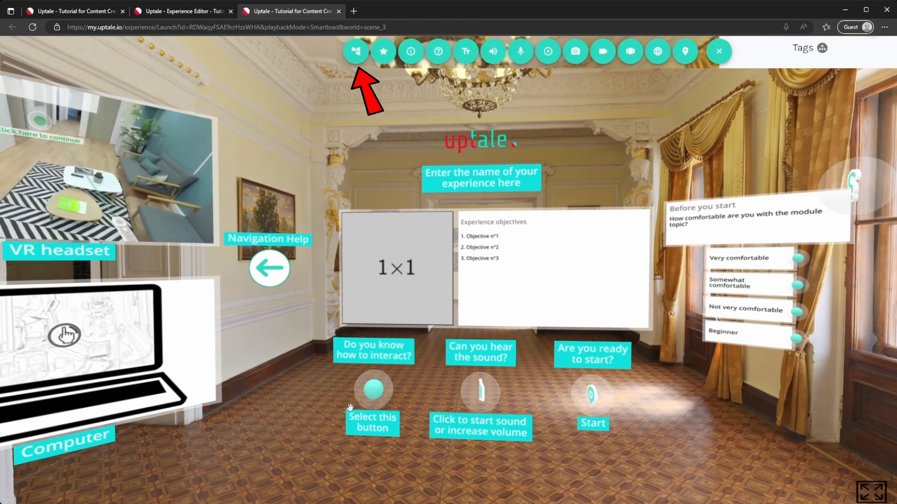
click(383, 400)
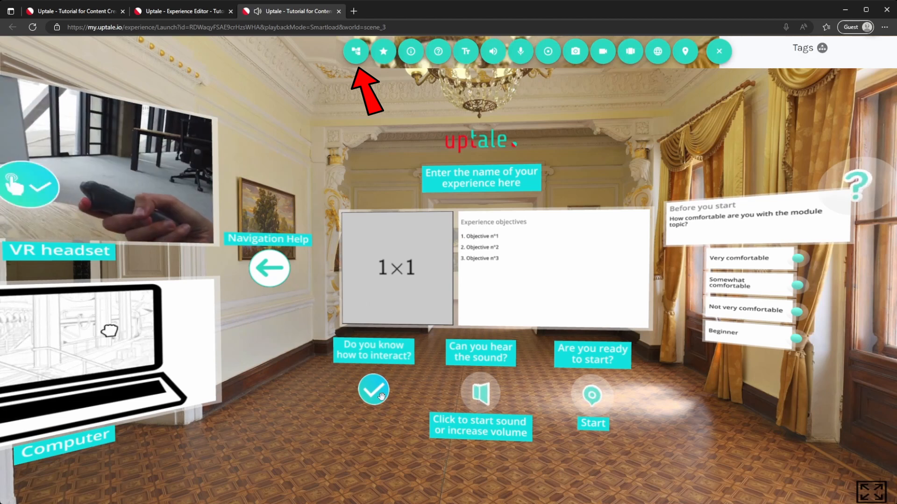
click(483, 398)
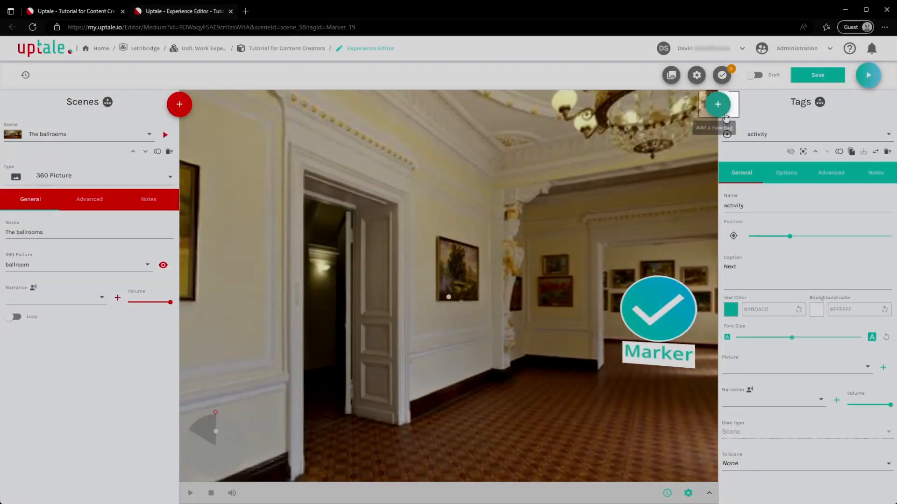
Step: Add a Marker tag to The ballrooms scene and assign it the picture icon_restart
click(723, 111)
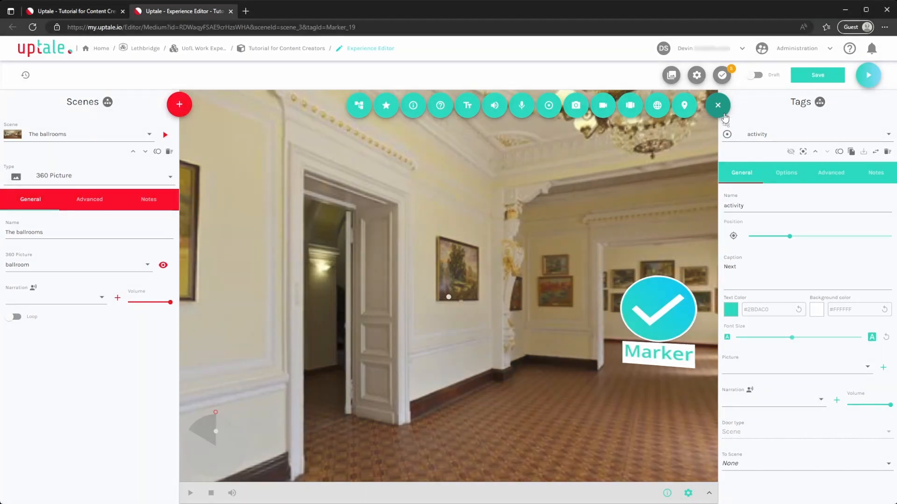
click(549, 106)
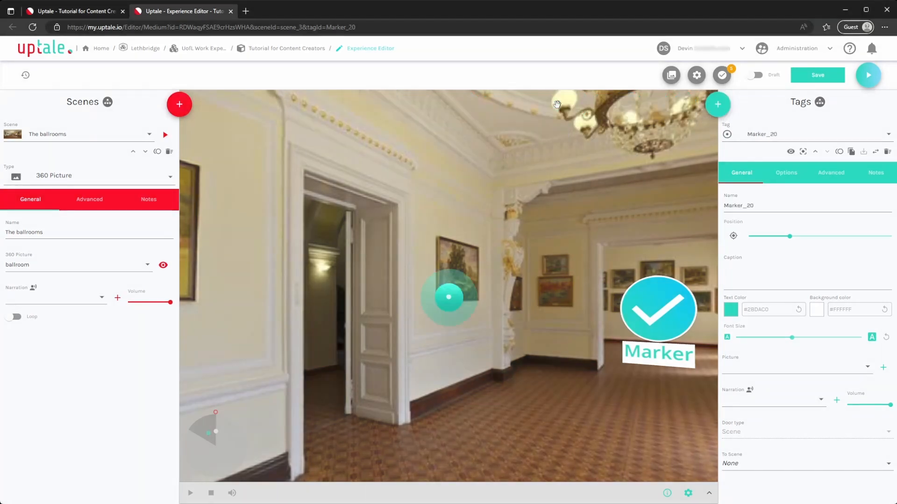
click(777, 372)
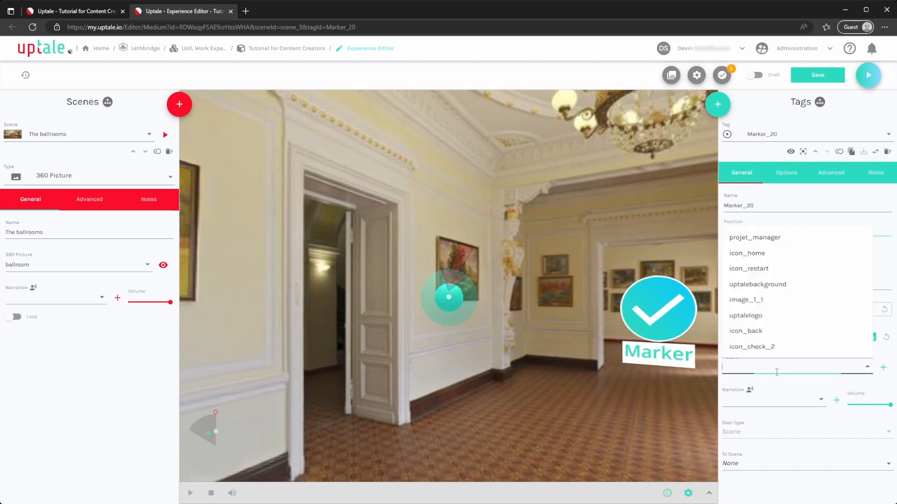
click(766, 269)
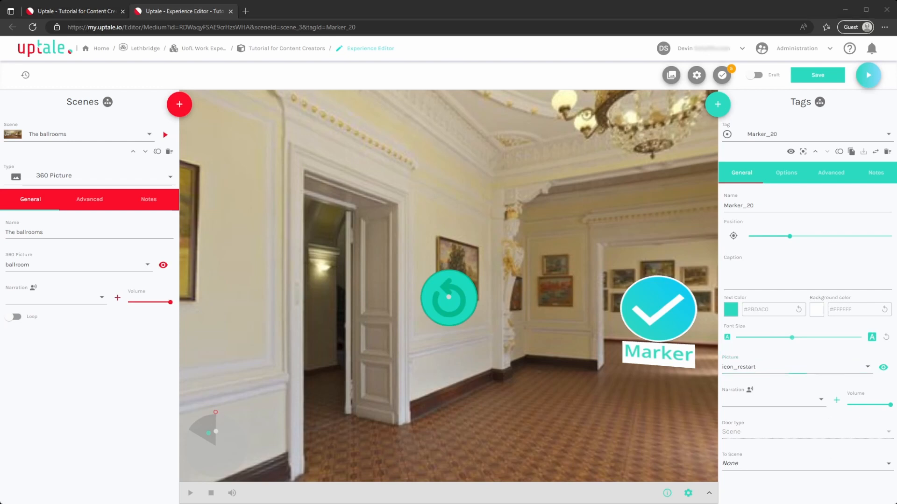
Step: Move the restart marker onto the open door at the view cursor's position and set it farther away
drag(506, 220, 560, 245)
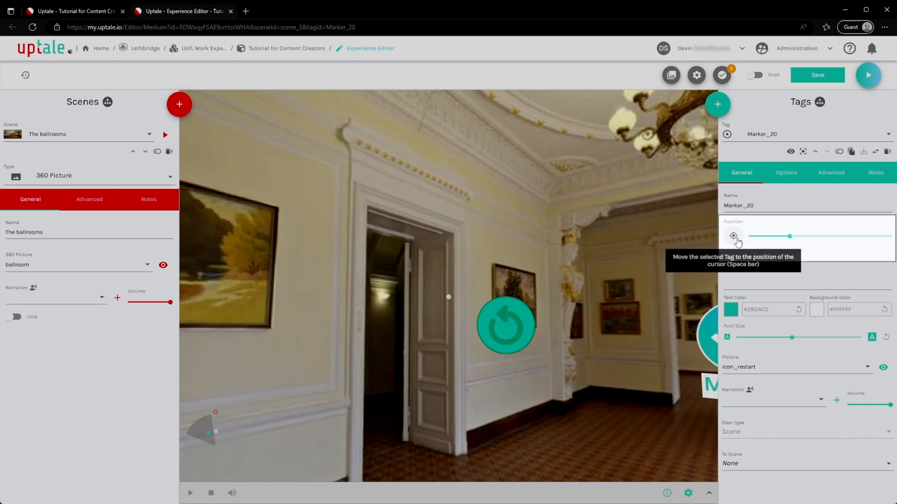
click(735, 238)
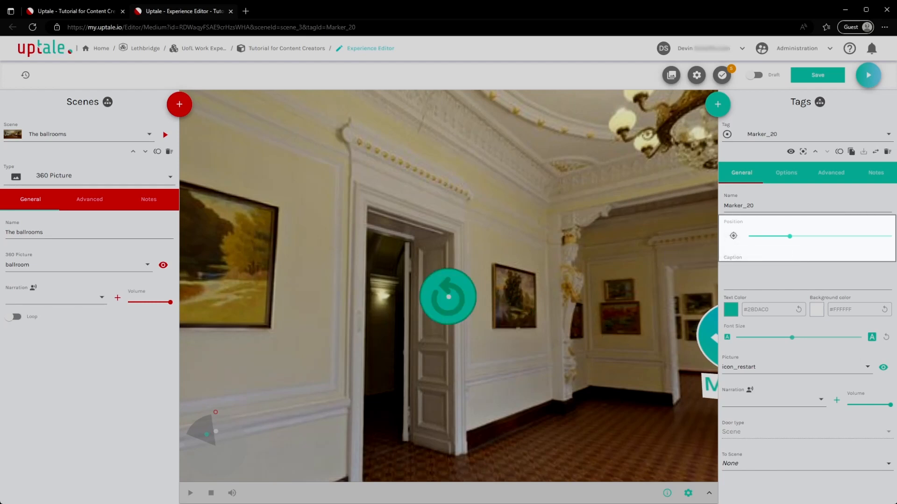
mouse_move(789, 236)
mouse_down()
mouse_move(869, 236)
mouse_move(824, 246)
mouse_move(818, 238)
mouse_up()
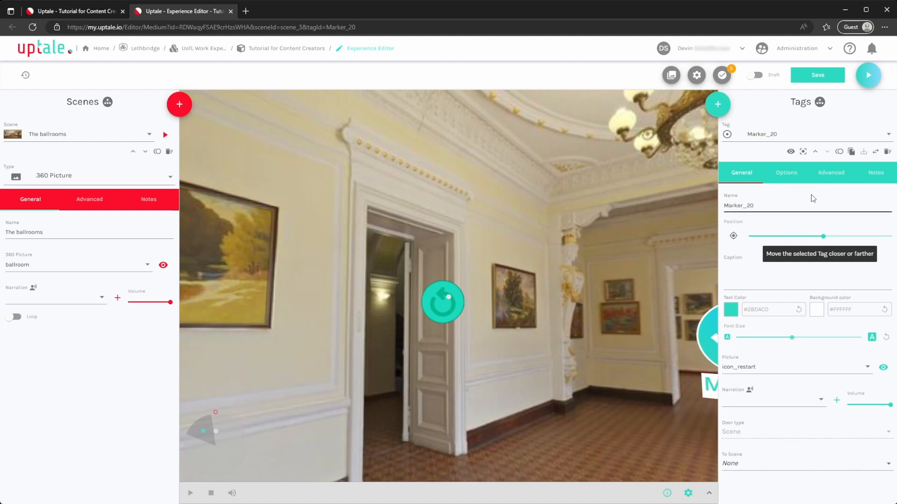
Step: Enlarge the restart marker's content width, tilt it slightly about the horizontal axis, and disable Facing
click(825, 180)
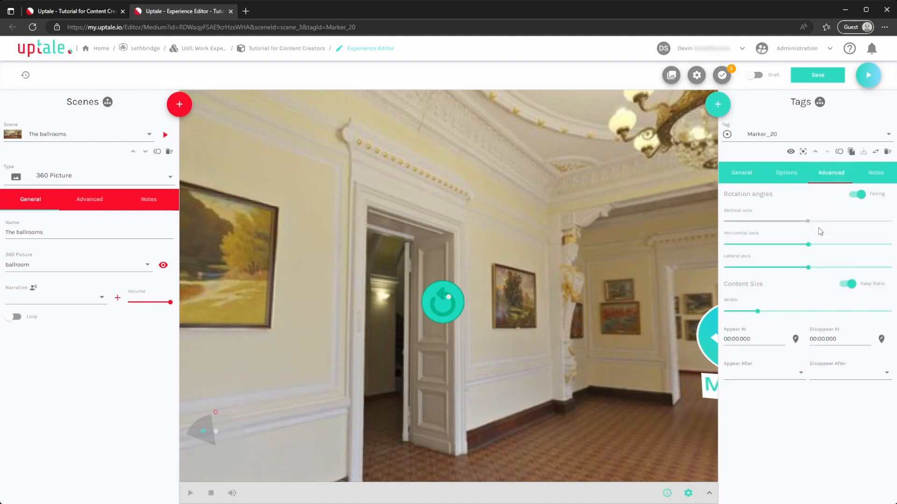
drag(758, 311, 804, 310)
mouse_move(808, 244)
mouse_down()
mouse_move(836, 243)
mouse_move(817, 224)
mouse_move(787, 230)
mouse_move(826, 248)
mouse_move(813, 248)
mouse_up()
click(860, 197)
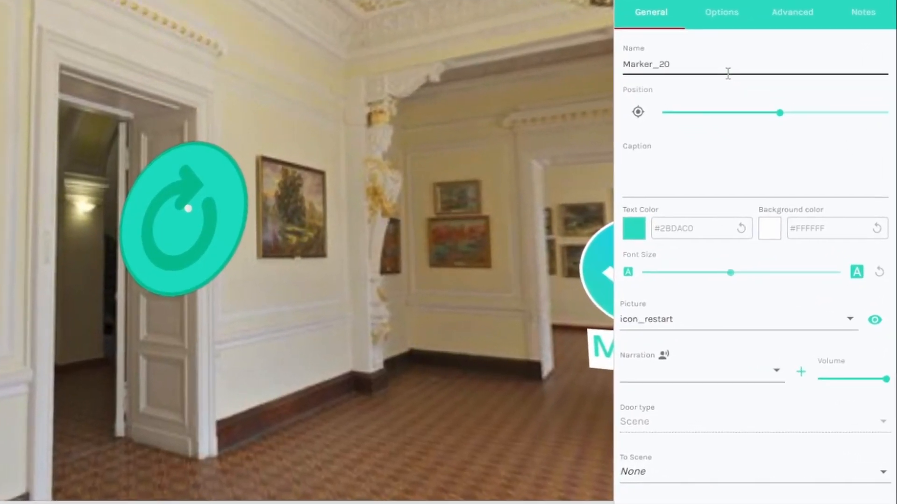
Step: Rename the marker tag as "Restart tag"
click(731, 79)
key(BackSpace)
key(BackSpace)
key(BackSpace)
key(BackSpace)
key(BackSpace)
key(BackSpace)
key(BackSpace)
key(BackSpace)
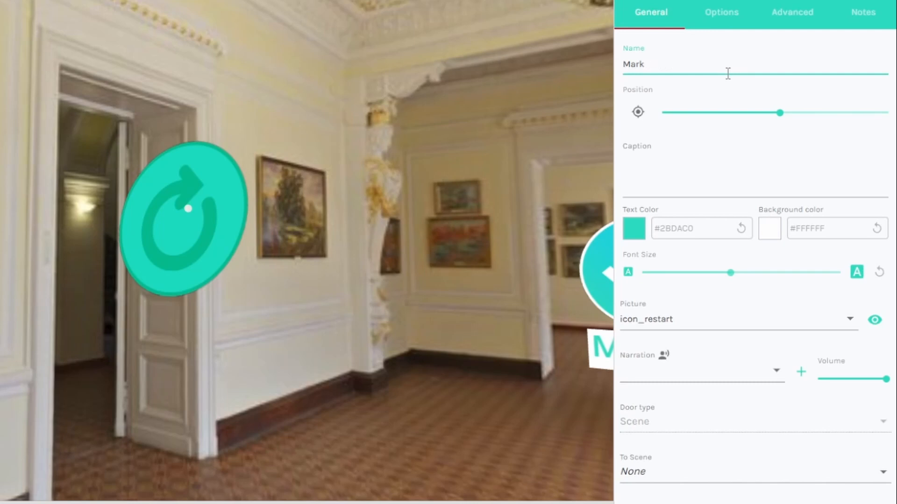
text(Restart tag)
Step: Give the restart marker the caption "Test", keeping font size 5 and the picture icon_restart
click(765, 175)
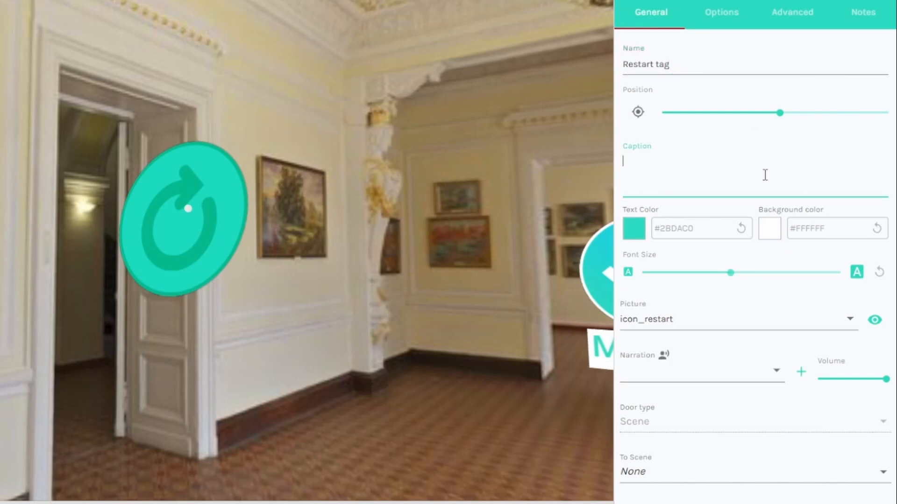
text(Test)
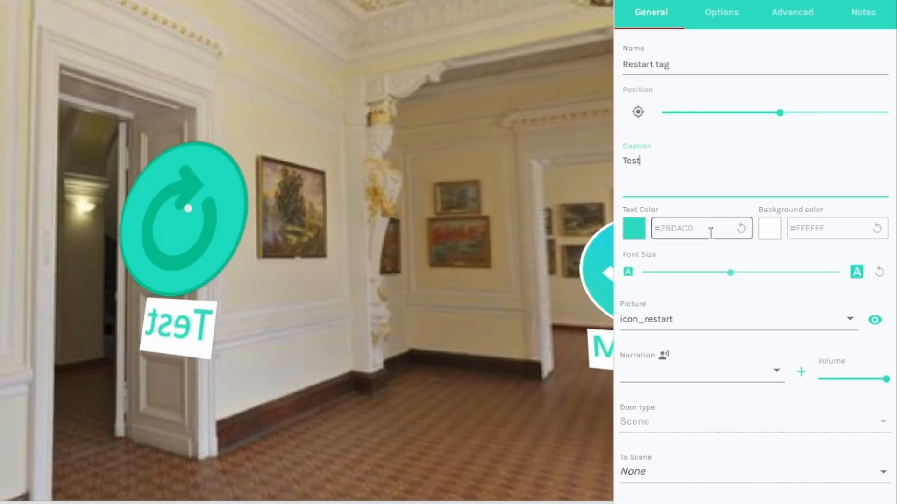
click(729, 274)
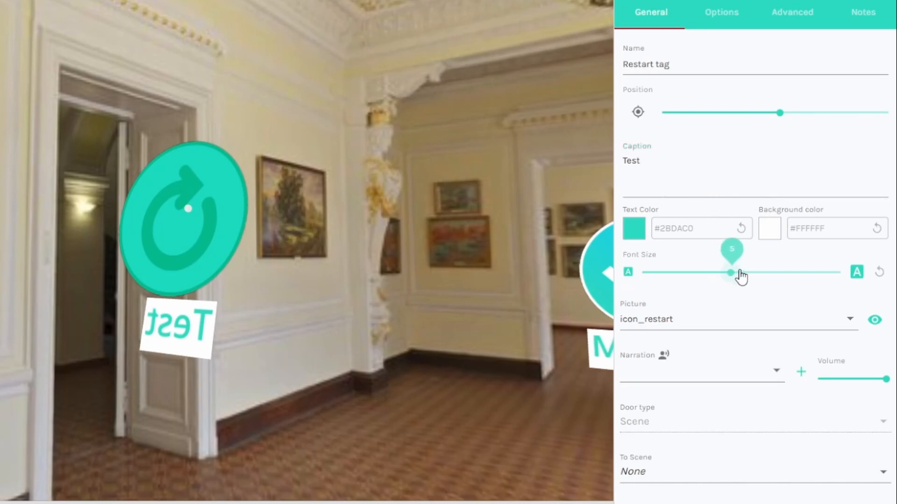
click(748, 319)
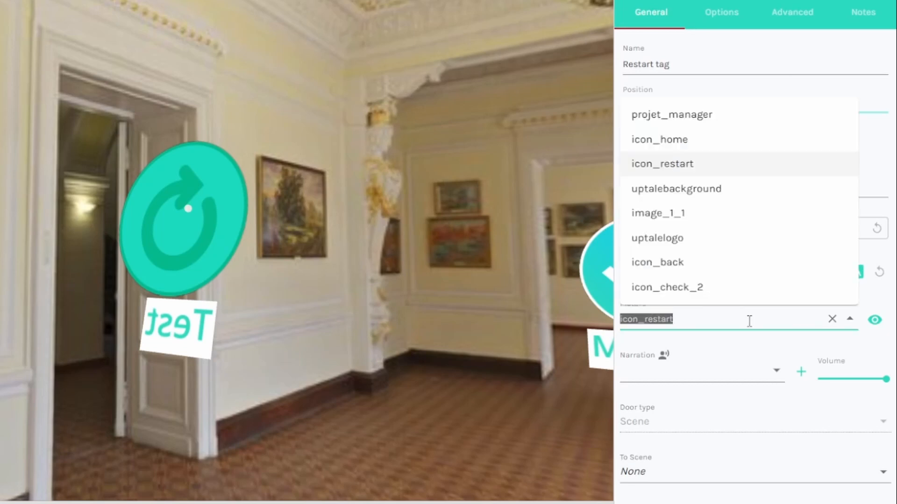
click(750, 165)
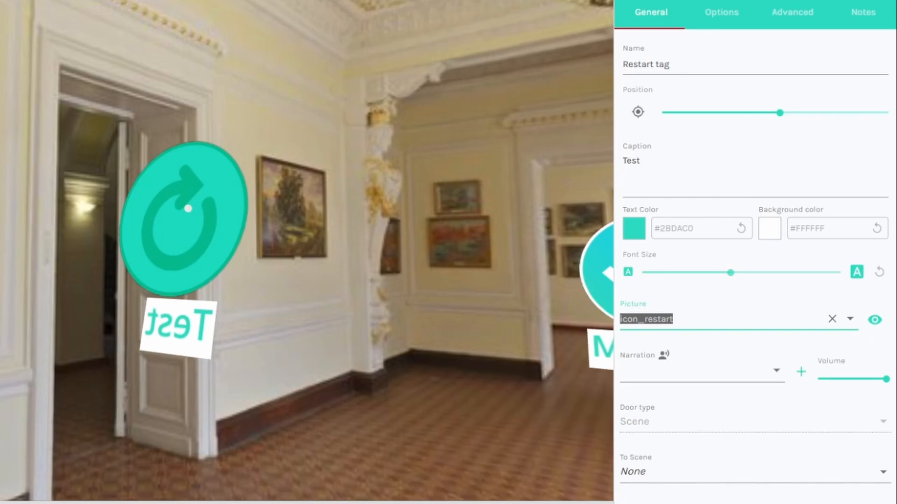
Step: Examine the marker's options, toggling Bubble off and on, and read the explanations of Start Open, Win Star, Invisible and Ambient sound
click(729, 23)
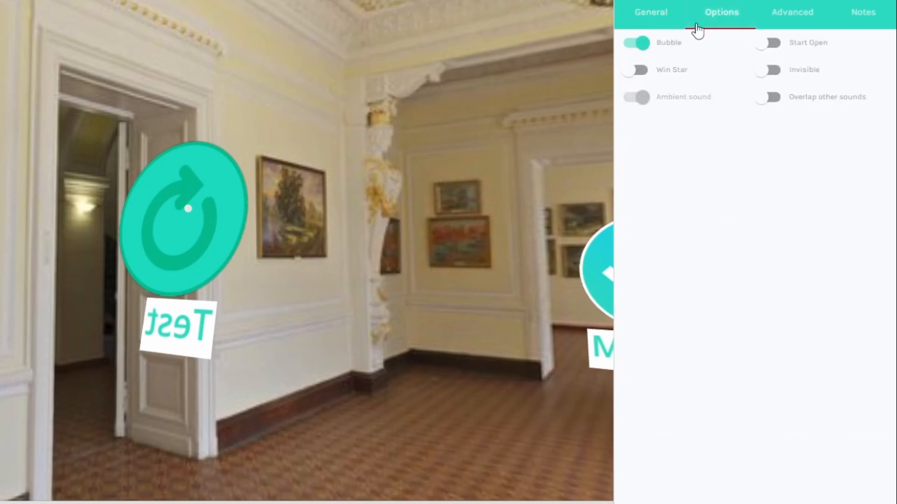
click(650, 43)
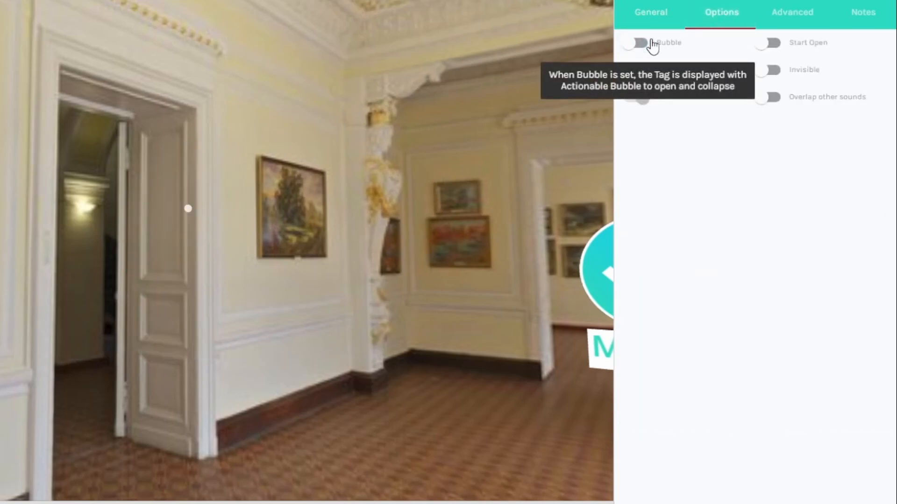
click(651, 43)
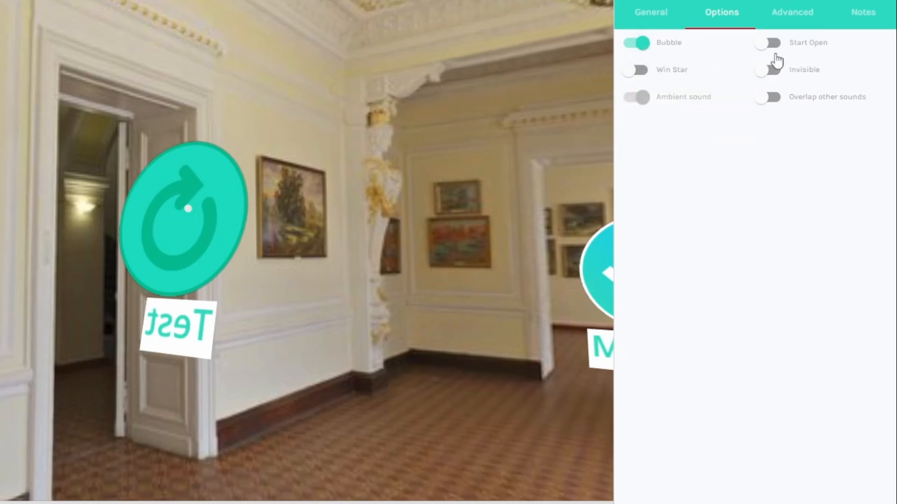
mouse_move(789, 48)
mouse_move(681, 76)
mouse_move(813, 80)
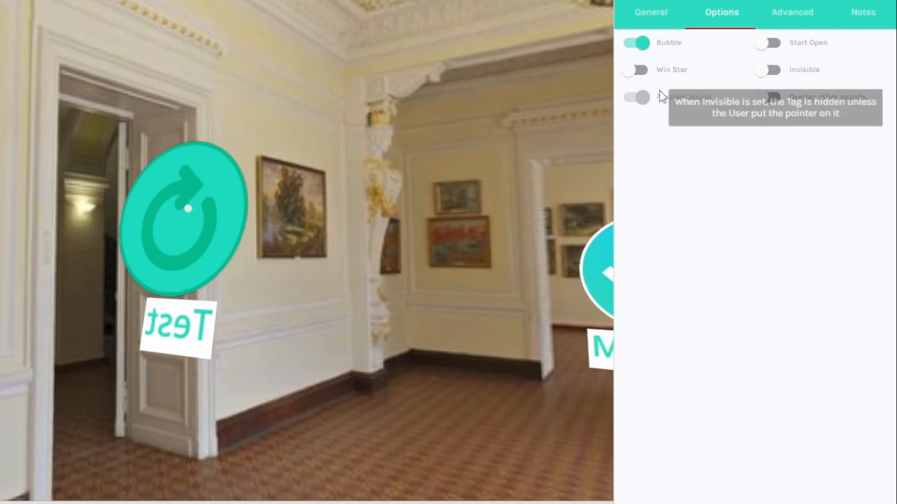
mouse_move(676, 97)
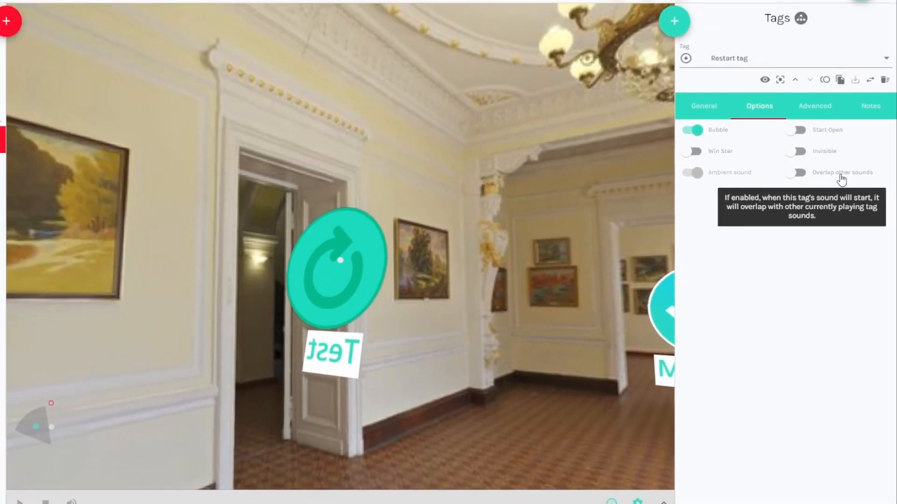
Step: Look at the audio options in the experience's advanced settings and close the settings
click(698, 75)
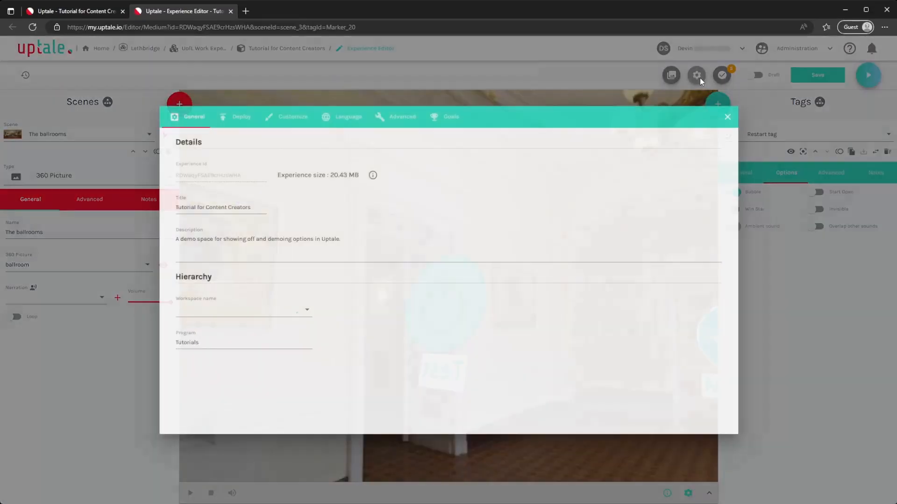
click(399, 118)
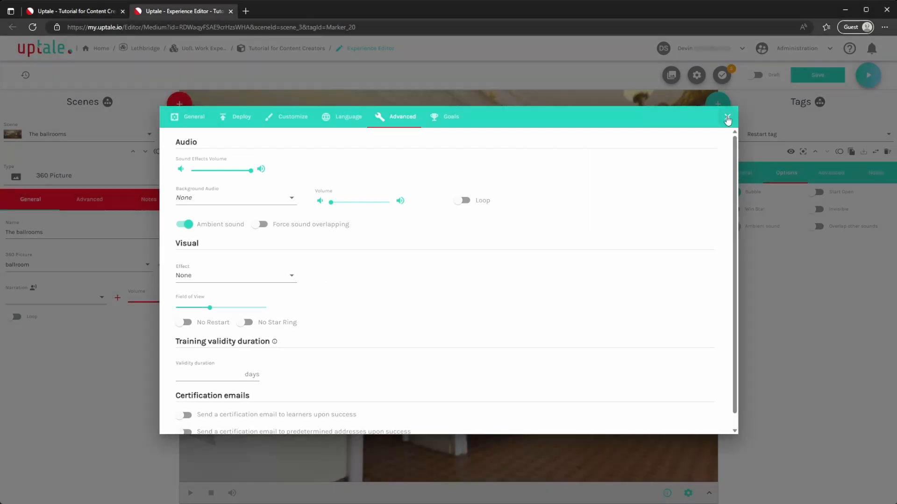
click(727, 117)
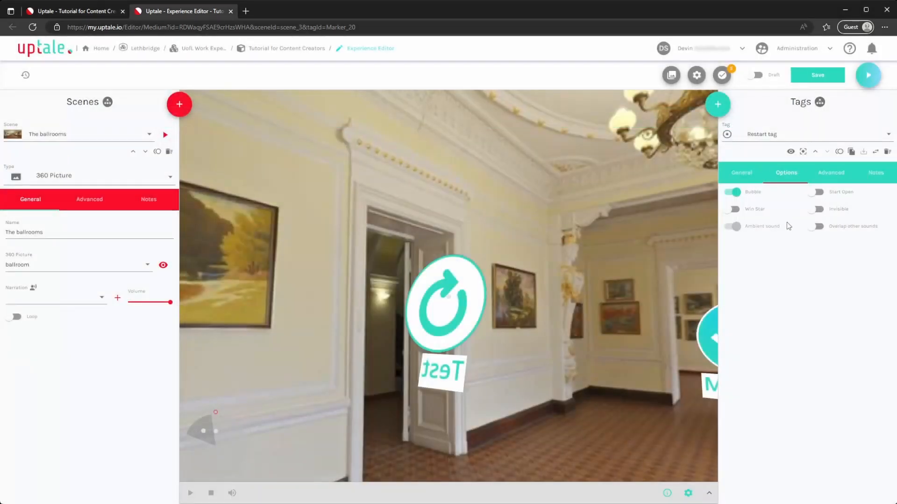
Step: Adjust the restart marker's horizontal axis rotation slightly and enable Facing
click(833, 174)
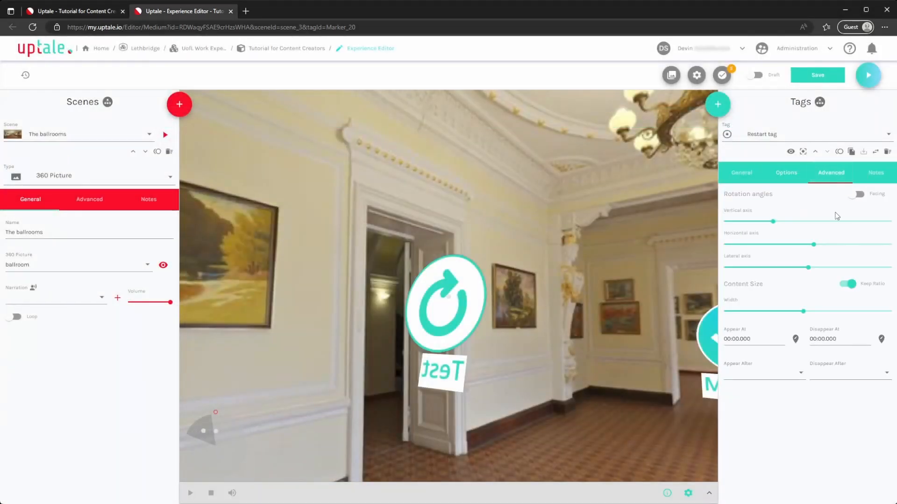
mouse_move(817, 245)
mouse_down()
mouse_move(742, 248)
mouse_move(813, 244)
mouse_up()
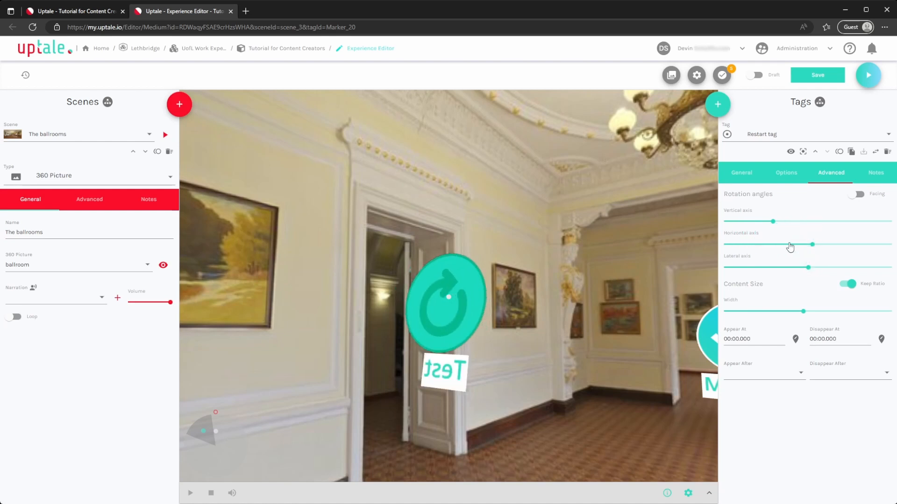
click(857, 194)
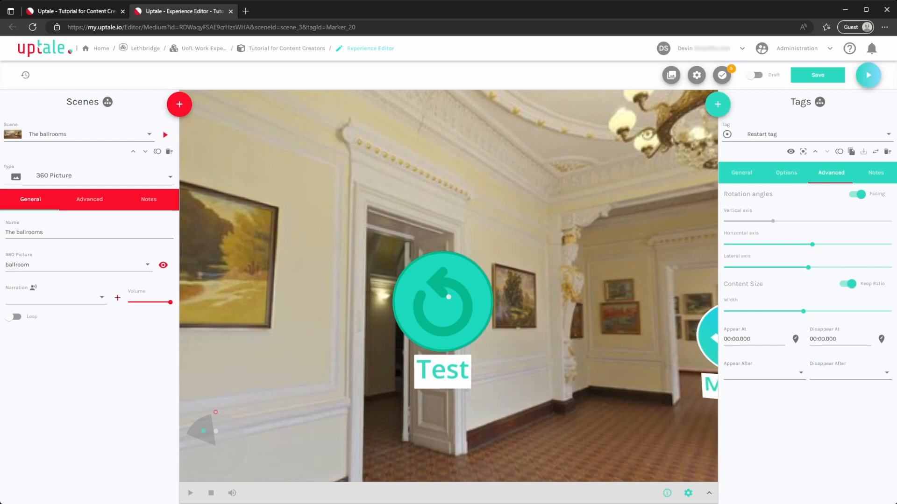
Step: Replace the restart marker's caption with "Refresh"
click(741, 173)
drag(742, 267, 711, 268)
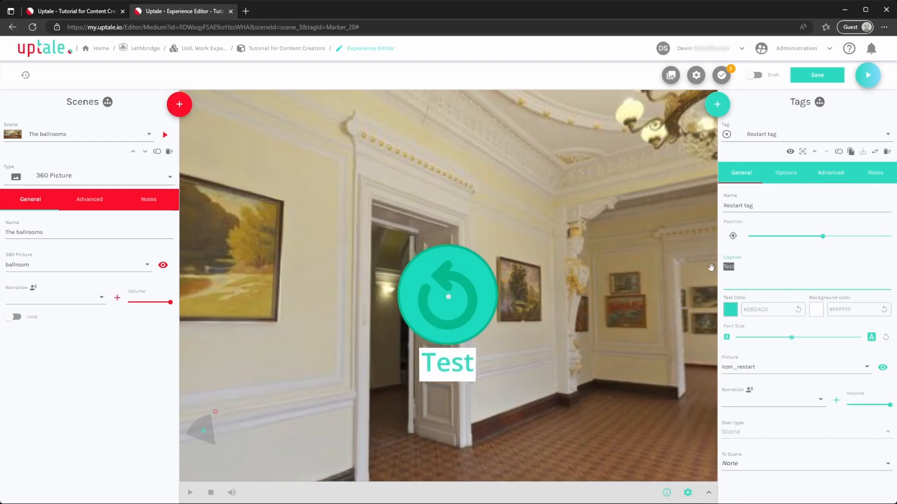
text(Refresh)
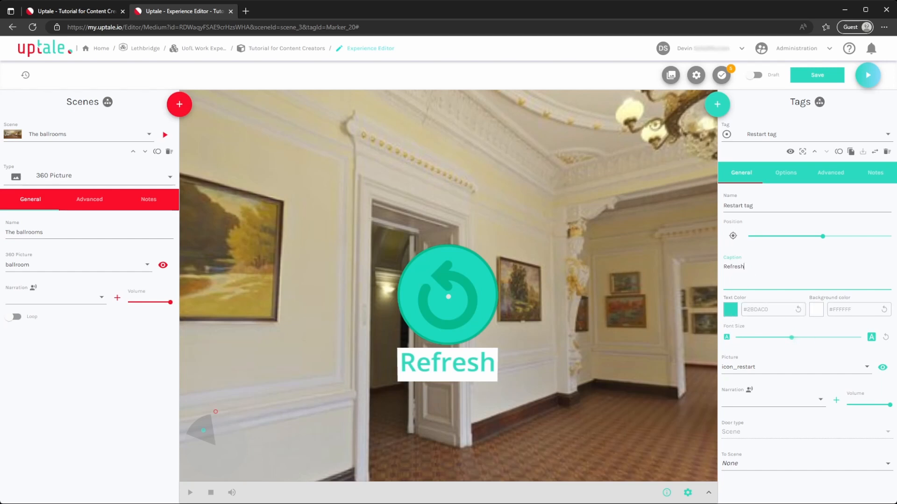
Step: Look at the font and tag customization options in the experience settings, and close the settings
click(695, 75)
click(295, 118)
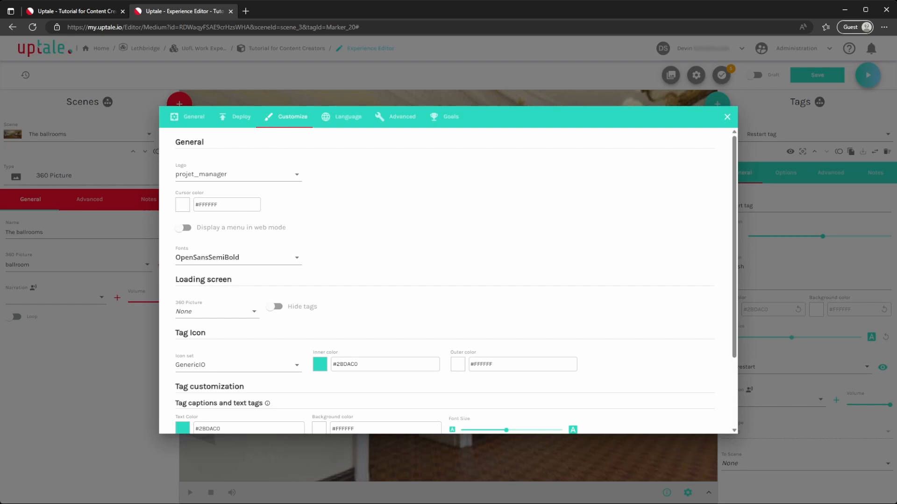
click(728, 115)
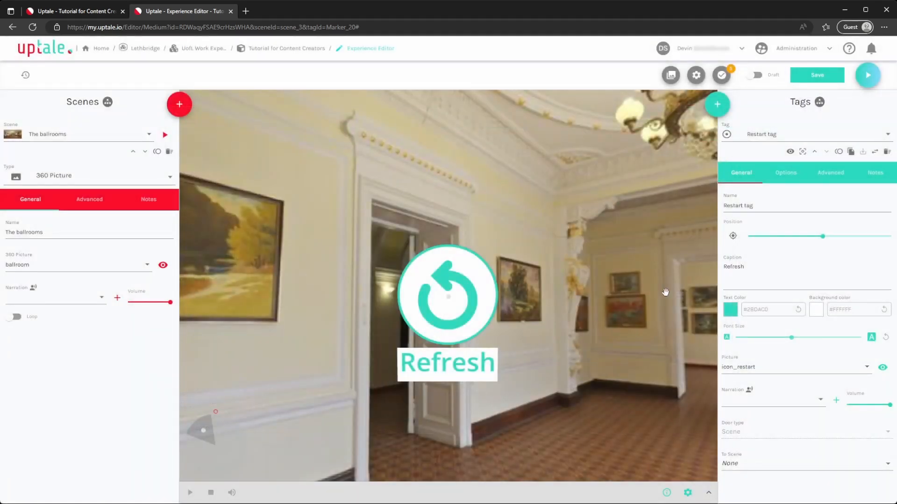
Step: Clear the restart marker's caption
drag(769, 264, 723, 271)
key(BackSpace)
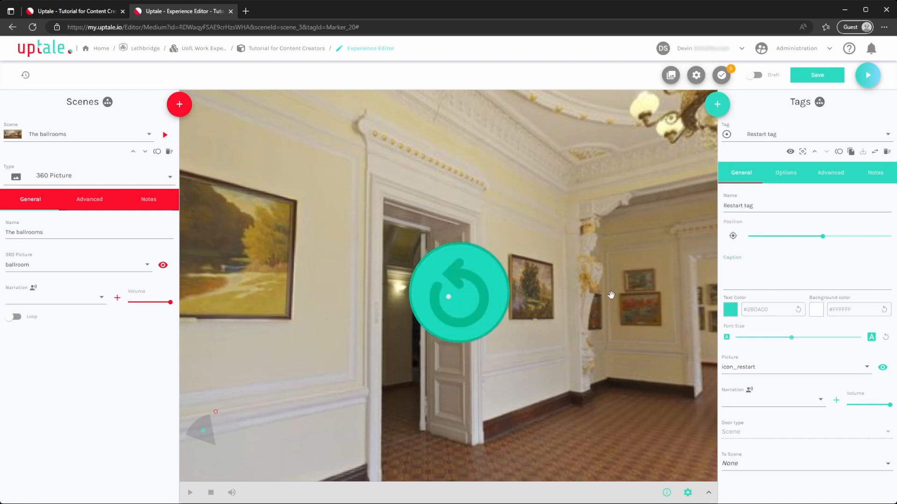
Step: Add a 2D image tag just below the restart marker and assign it the picture refresh
drag(611, 298, 624, 328)
click(717, 104)
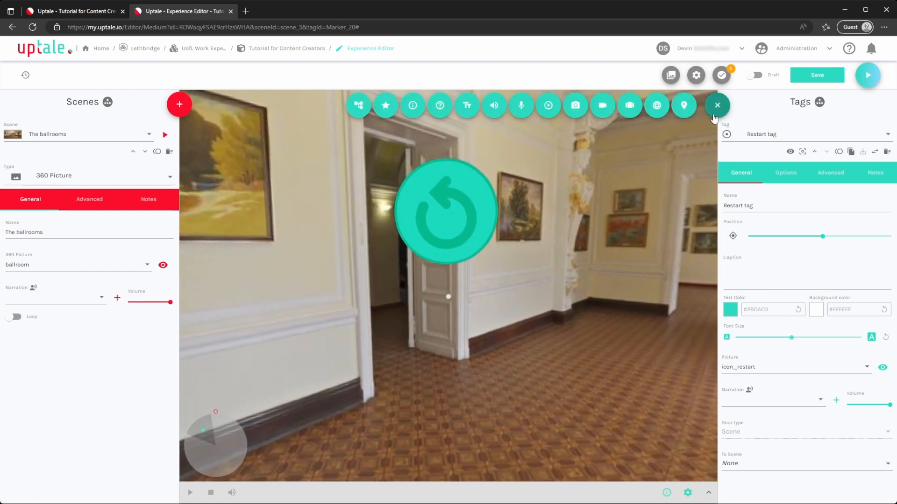
click(566, 106)
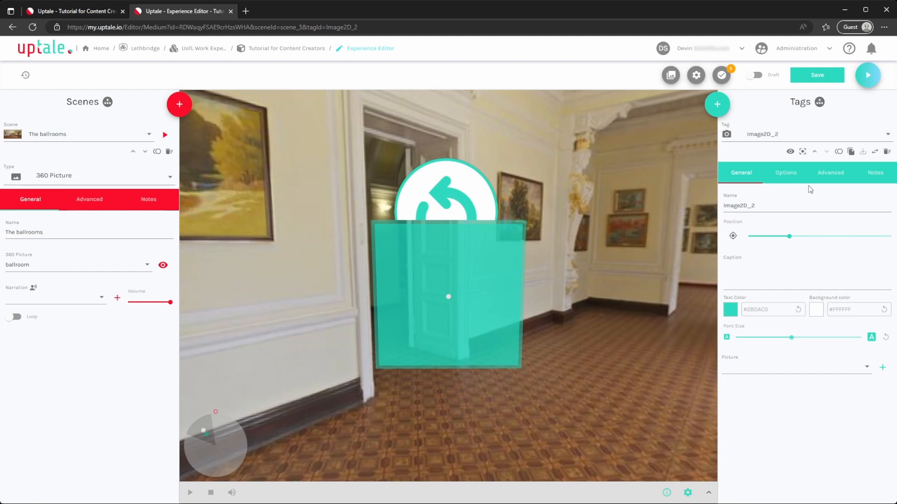
click(782, 366)
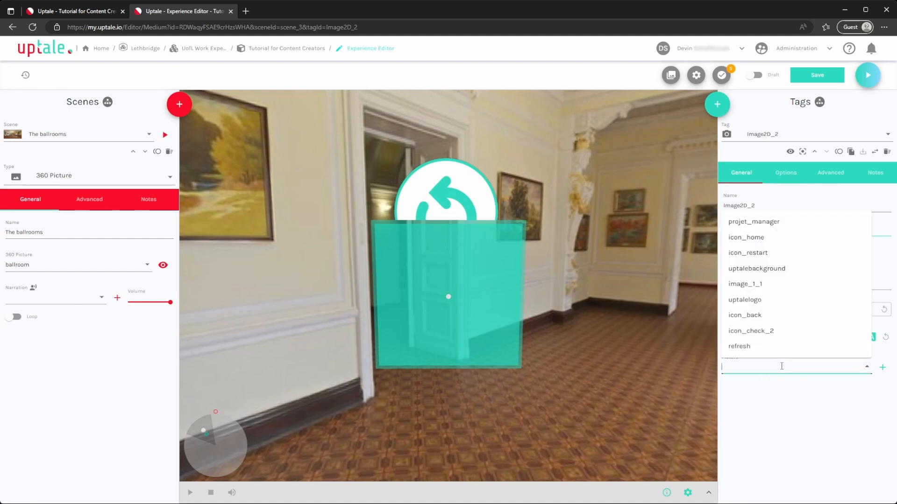
click(777, 348)
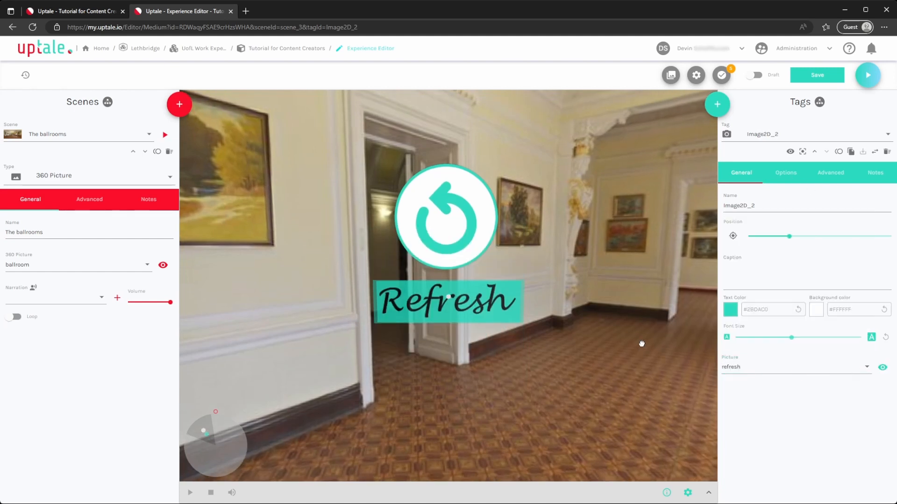
Step: Cycle the tag visibility mode through all tags until only the selected restart marker is displayed in the scene
click(733, 239)
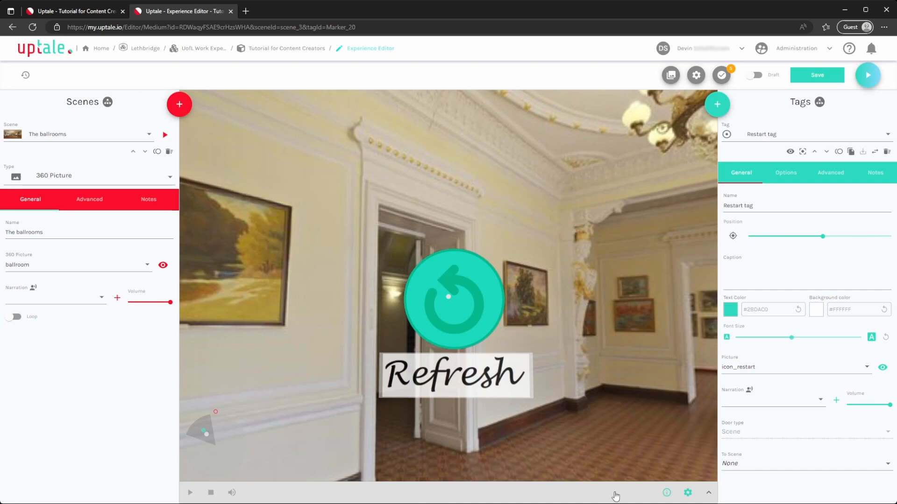
drag(565, 380, 559, 399)
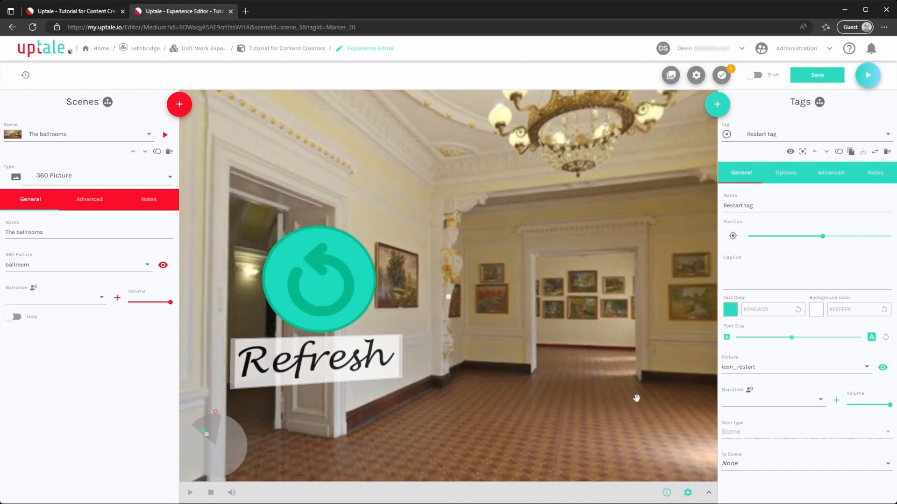
click(806, 157)
click(802, 151)
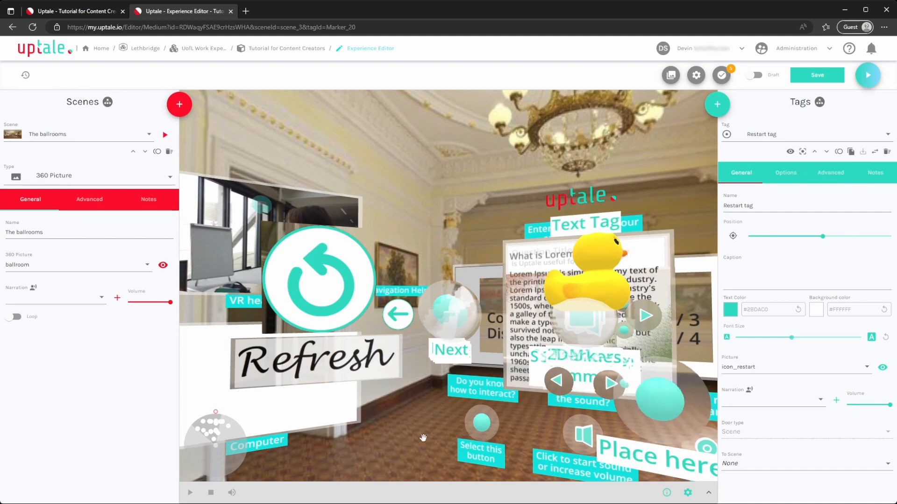
click(801, 152)
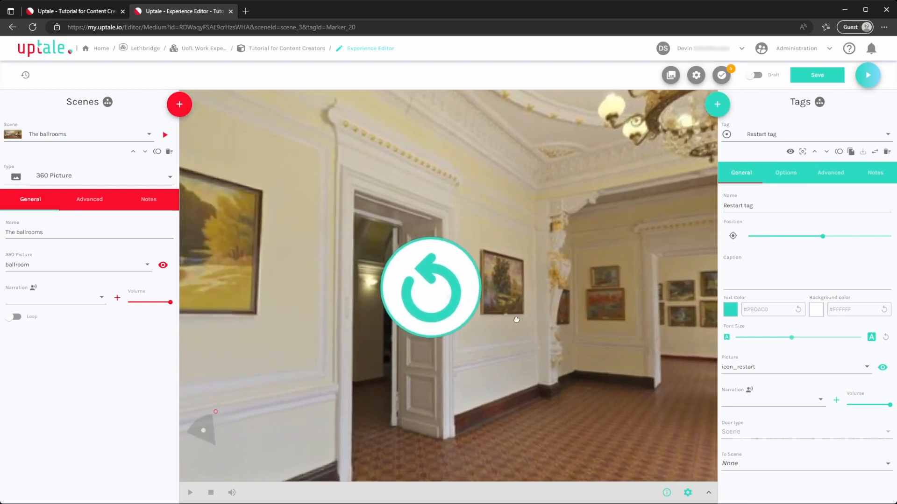
Step: Set the restart marker to appear after Door_4
click(840, 174)
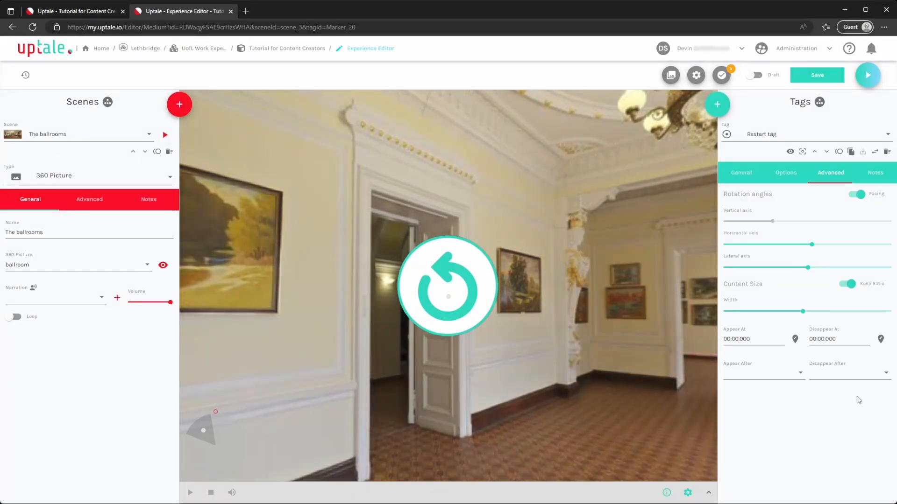
click(796, 373)
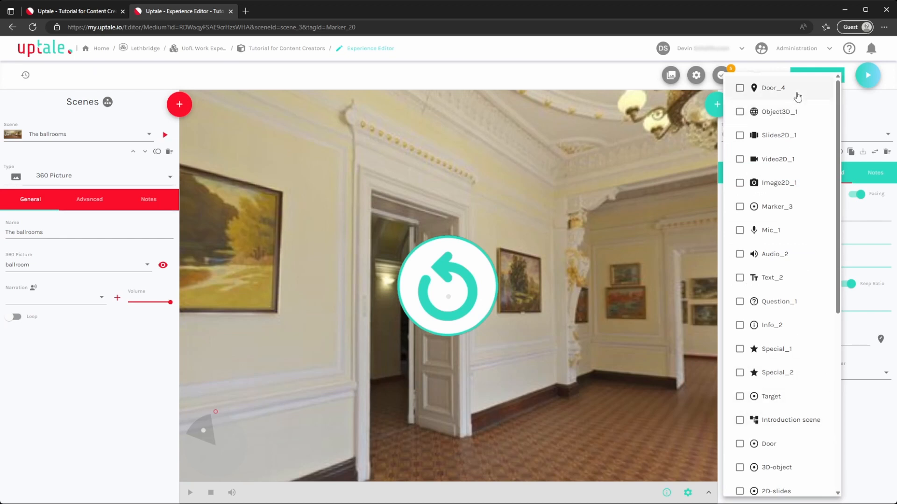
click(768, 93)
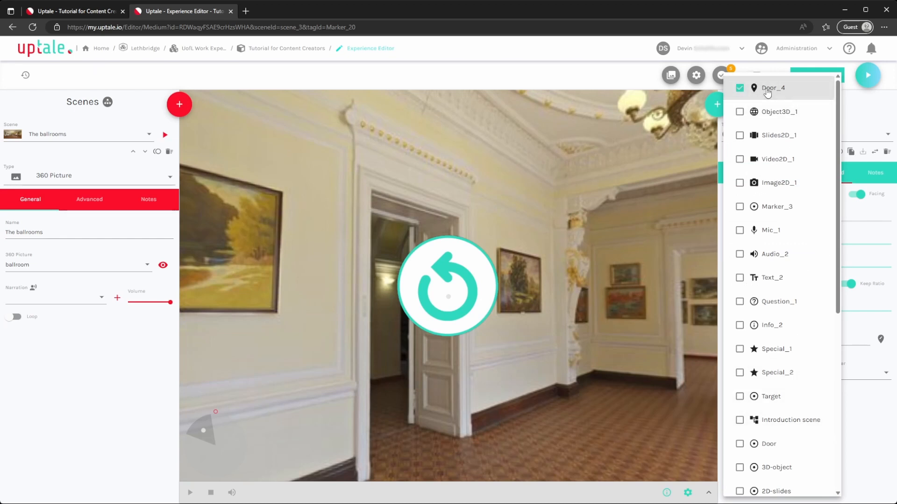
click(878, 422)
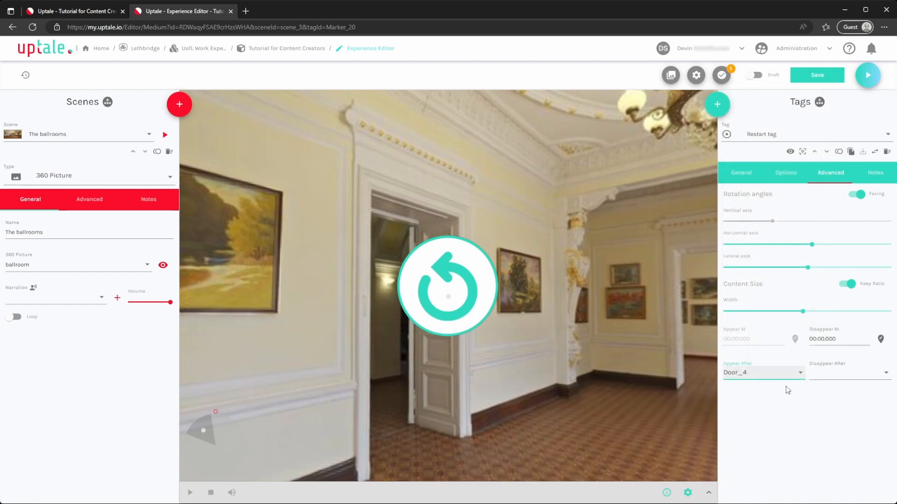
Step: Set the restart marker to disappear after Image2D_1, Target and Door, keeping the condition at All required
click(846, 376)
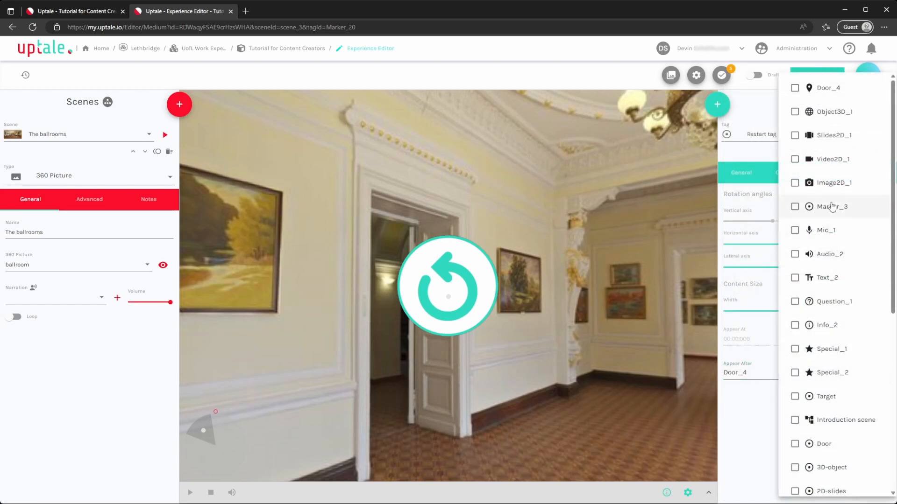
click(827, 185)
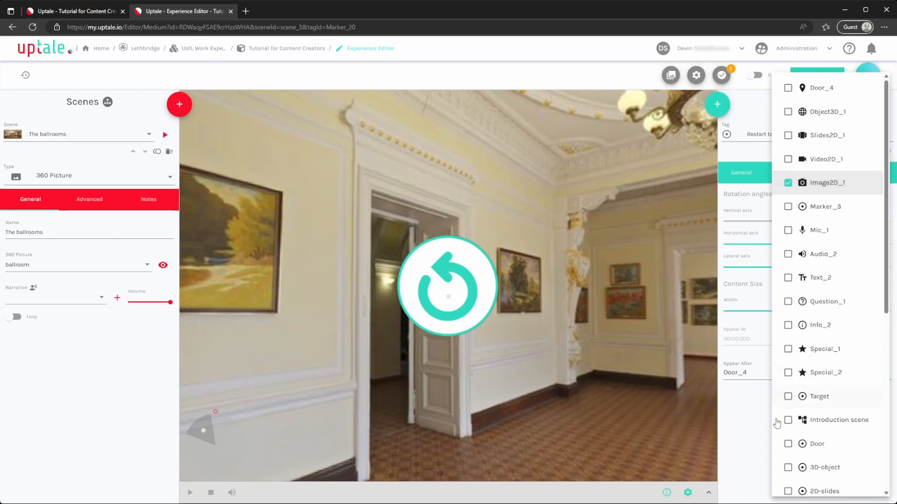
click(788, 397)
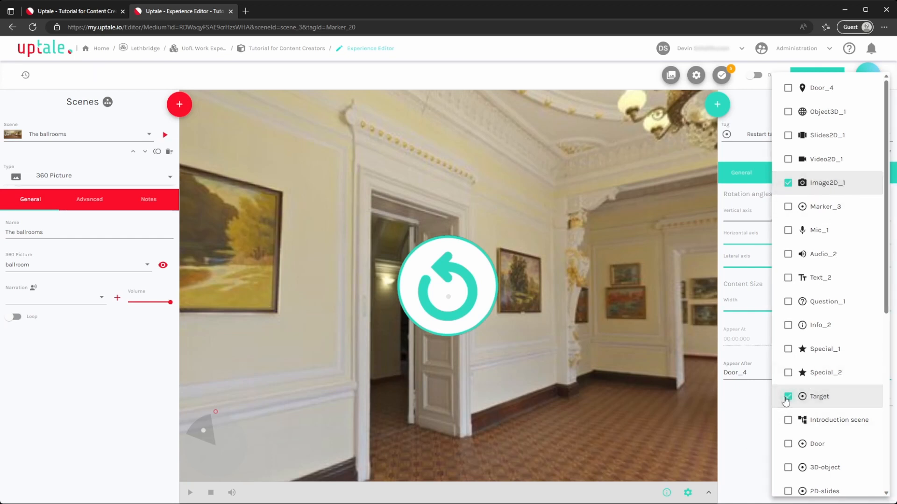
click(787, 446)
click(754, 453)
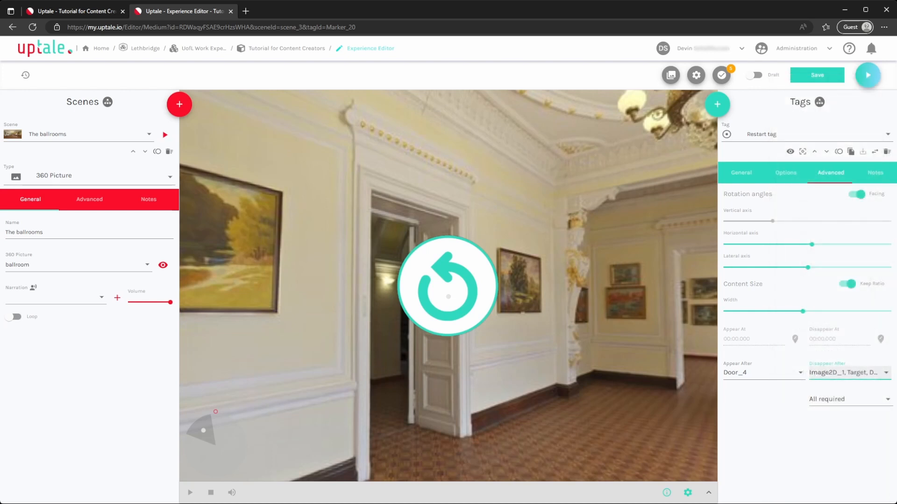
click(883, 401)
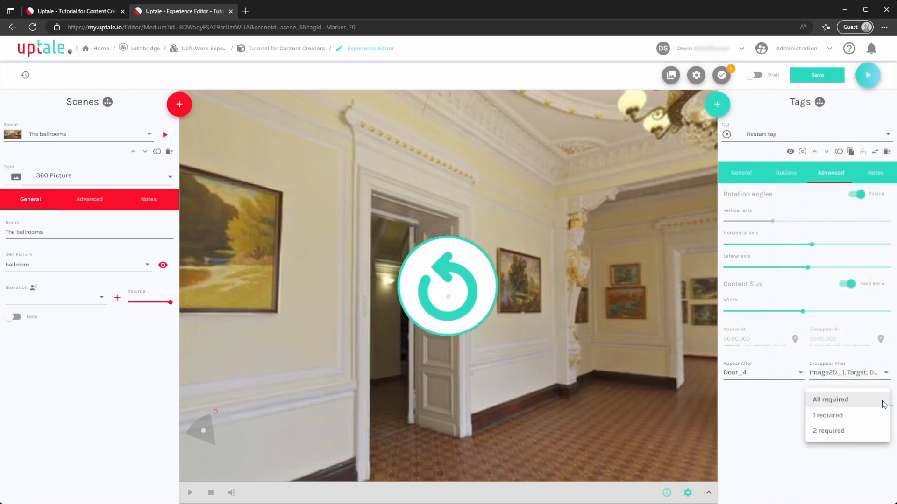
click(872, 477)
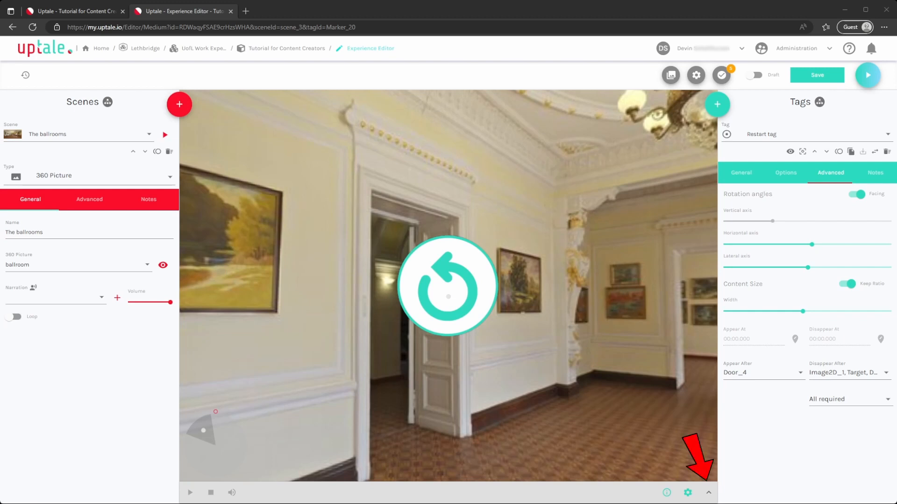
Step: Look at the scene's timeline and examine the tag connections in the tags graph of The ballrooms, closing both views
click(708, 493)
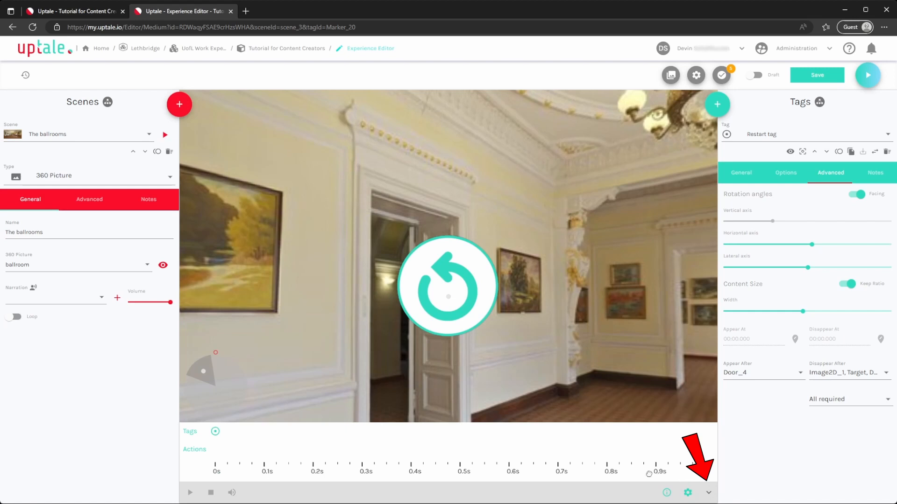
click(709, 493)
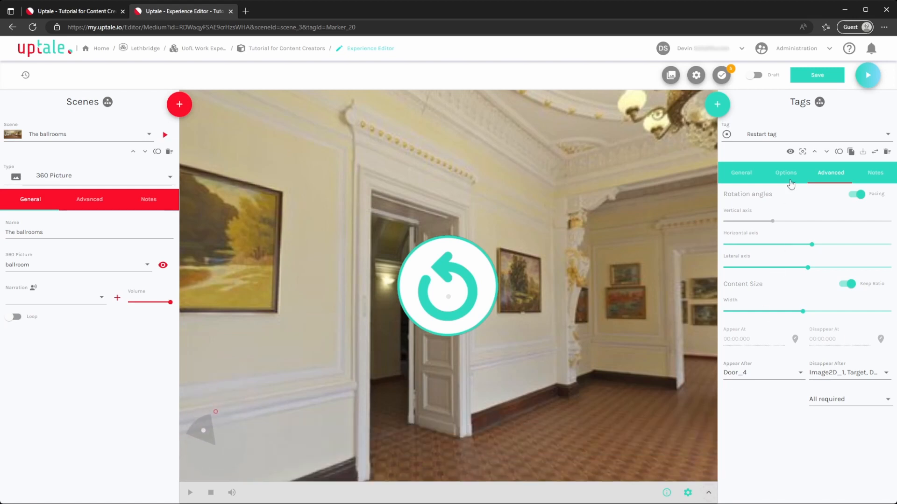
click(822, 102)
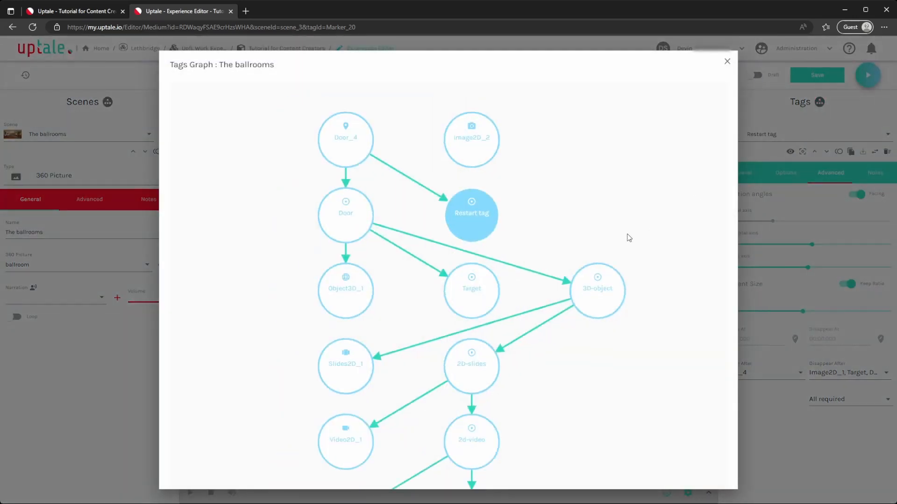
scroll(626, 261, down, 5)
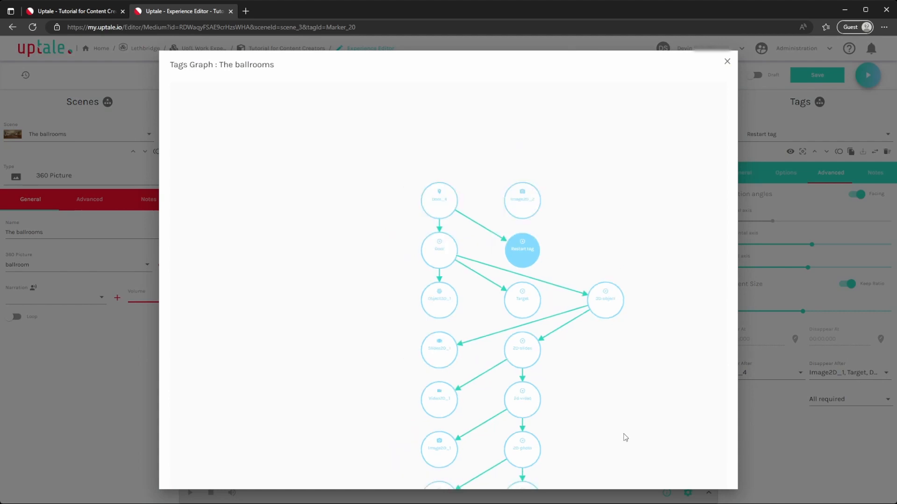
scroll(626, 438, down, 3)
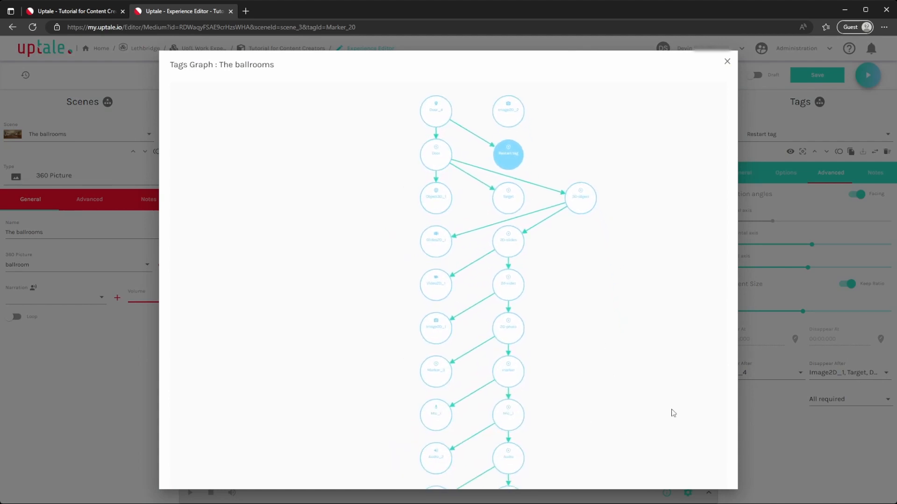
drag(670, 468, 636, 229)
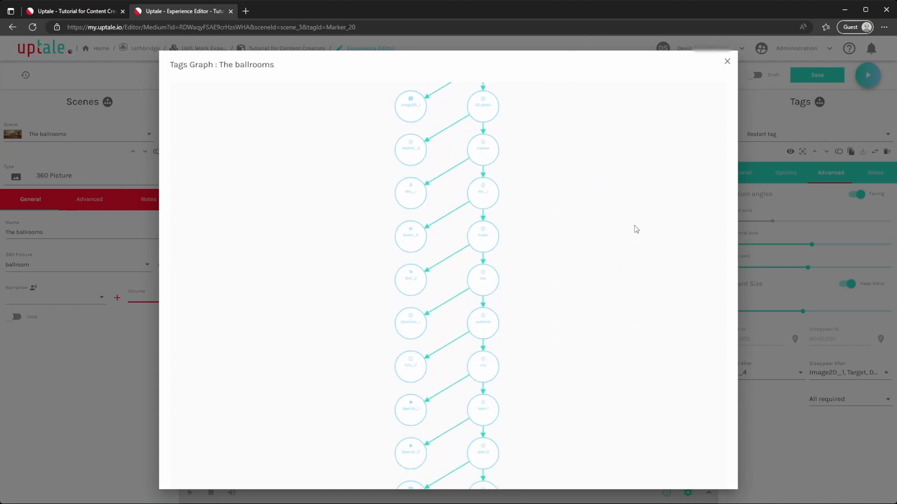
drag(629, 168, 646, 444)
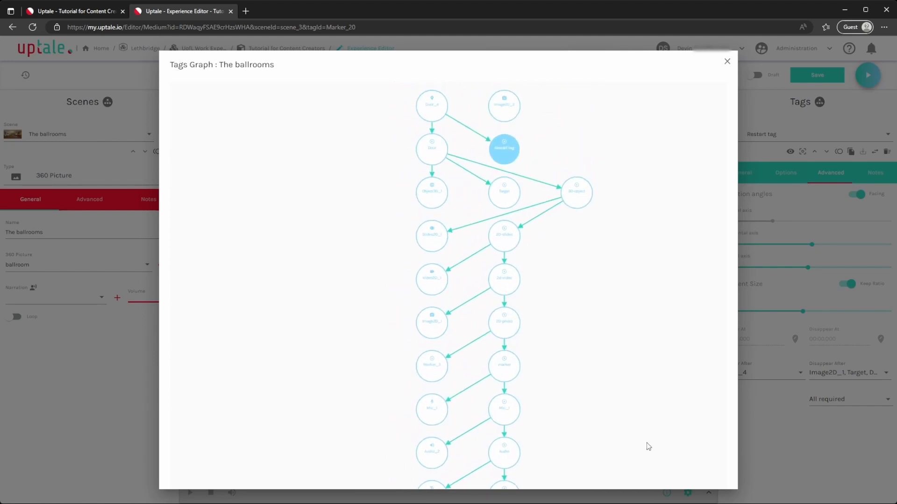
click(728, 62)
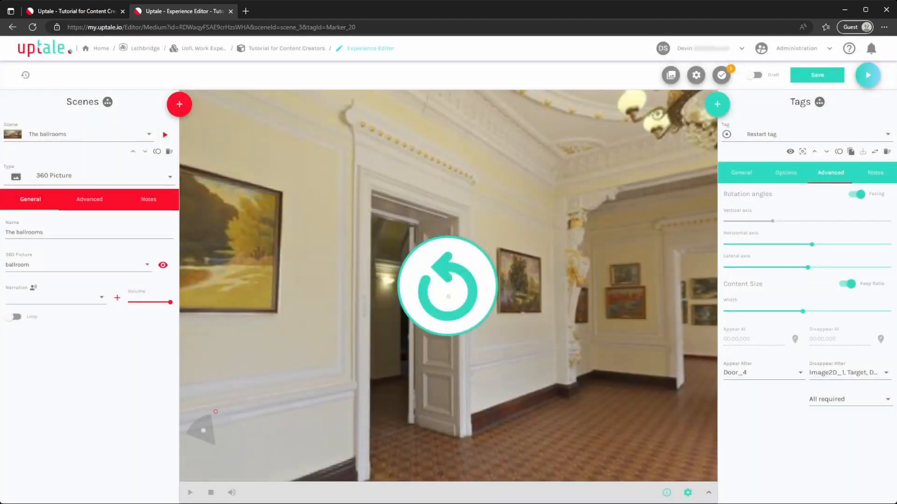